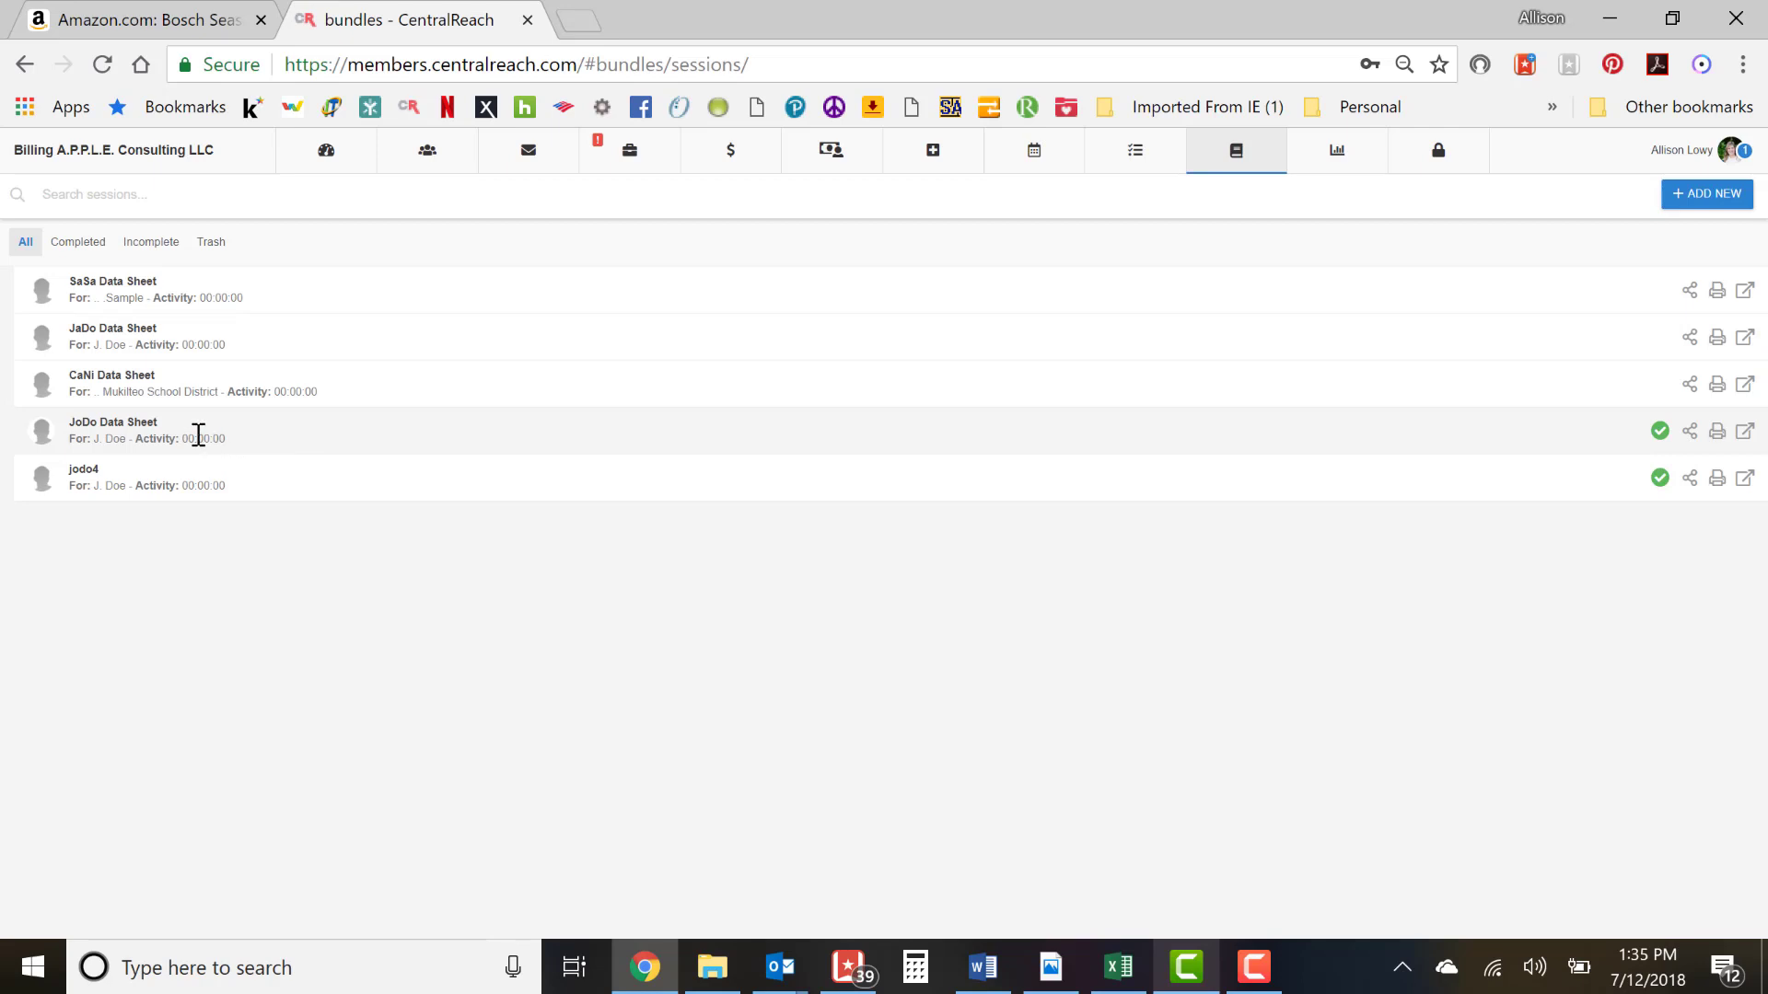
Step: Open the JoDo Data Sheet session and display the details of its Tantruming duration target
left_click(106, 440)
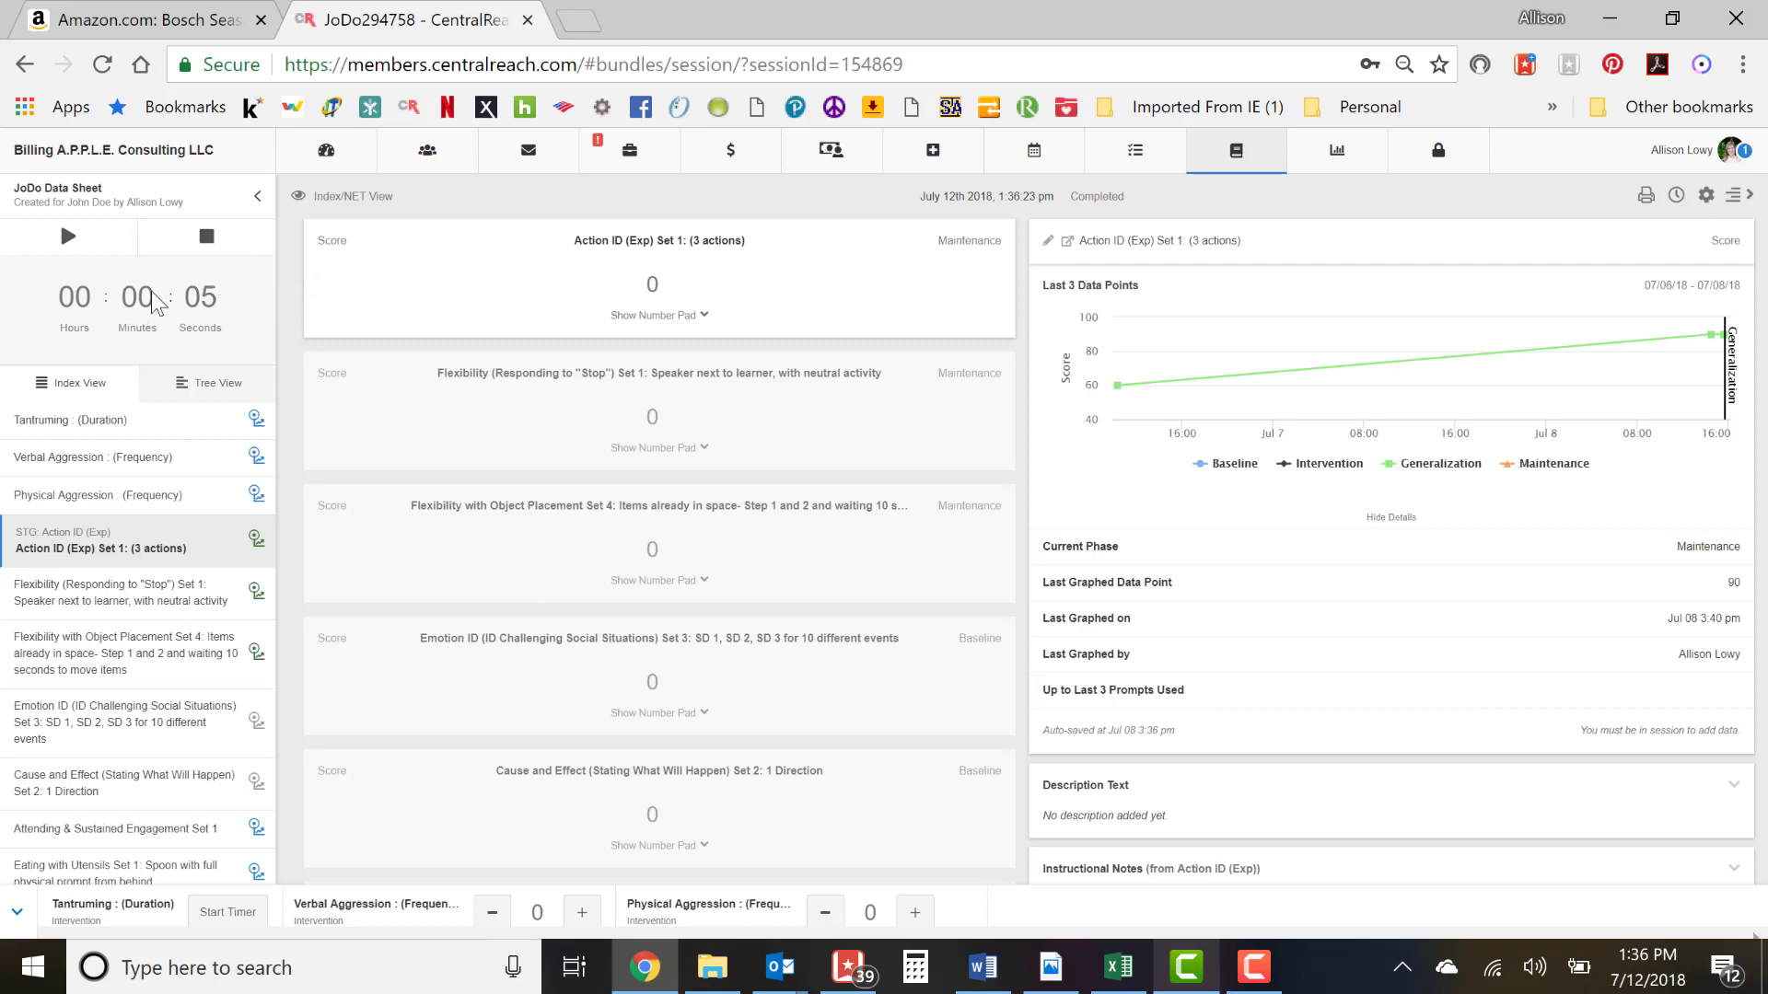
left_click(119, 429)
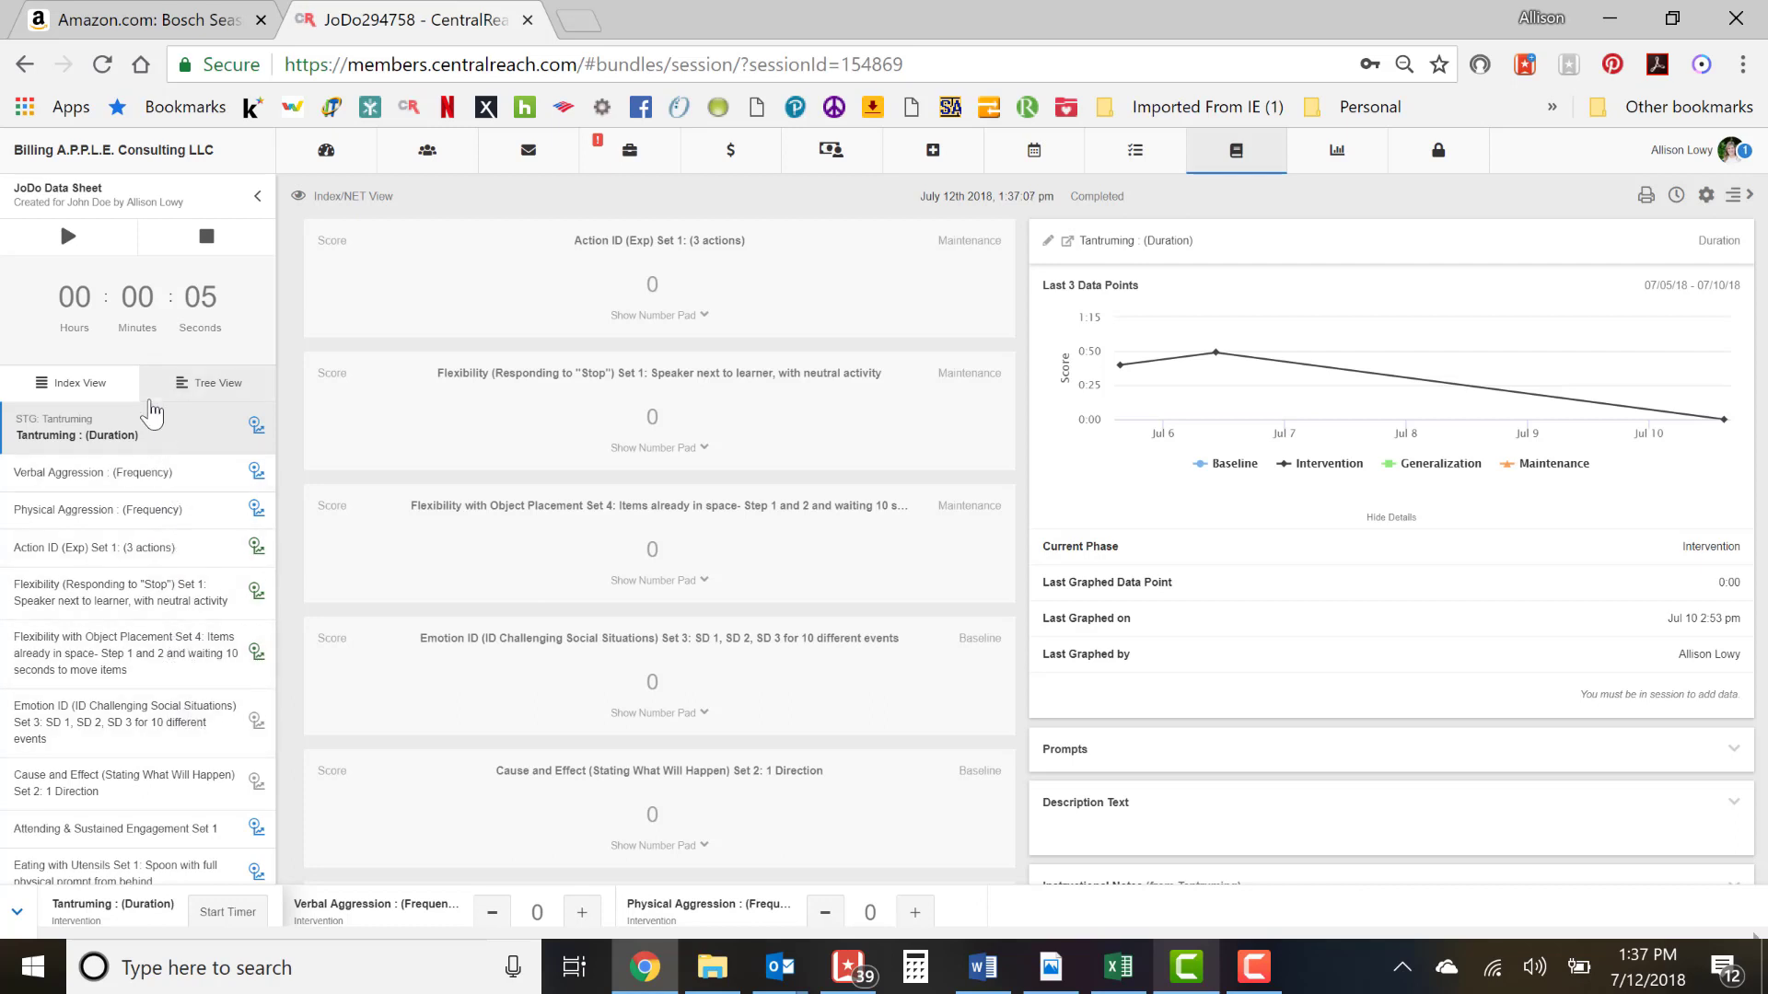
Step: Show the session's targets as a tree and expand the Behavior and Social Communication categories
left_click(182, 394)
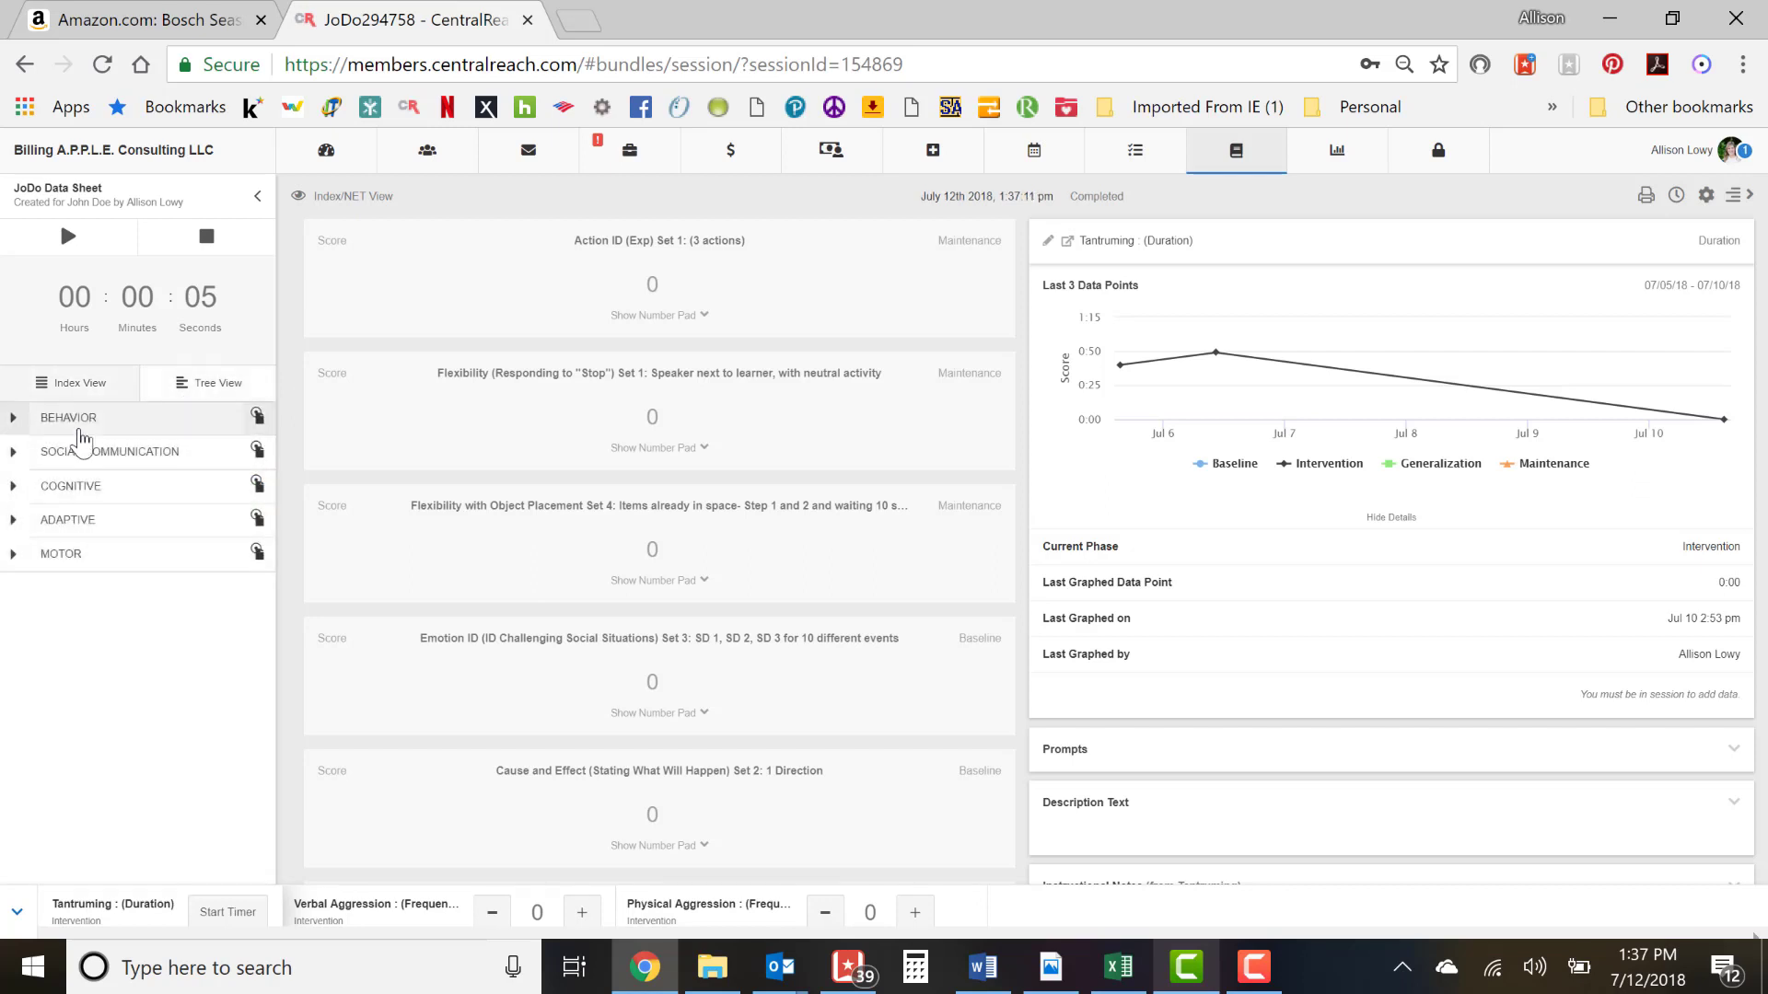
left_click(13, 419)
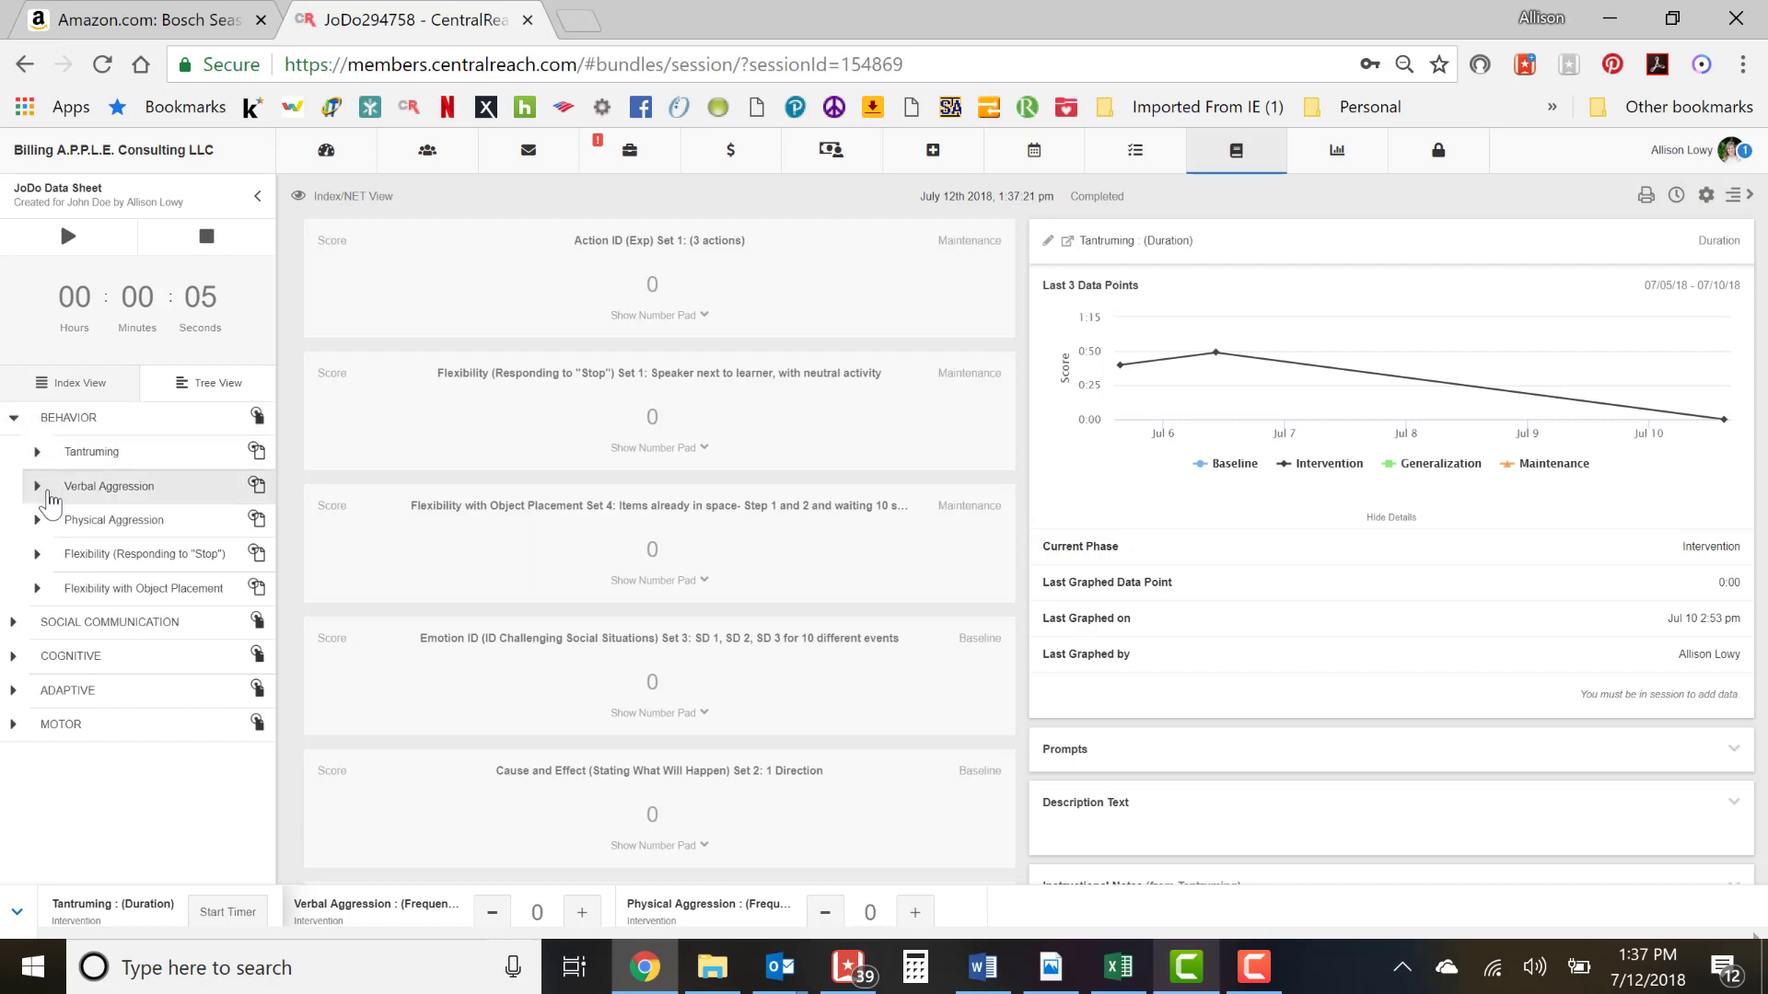
left_click(13, 622)
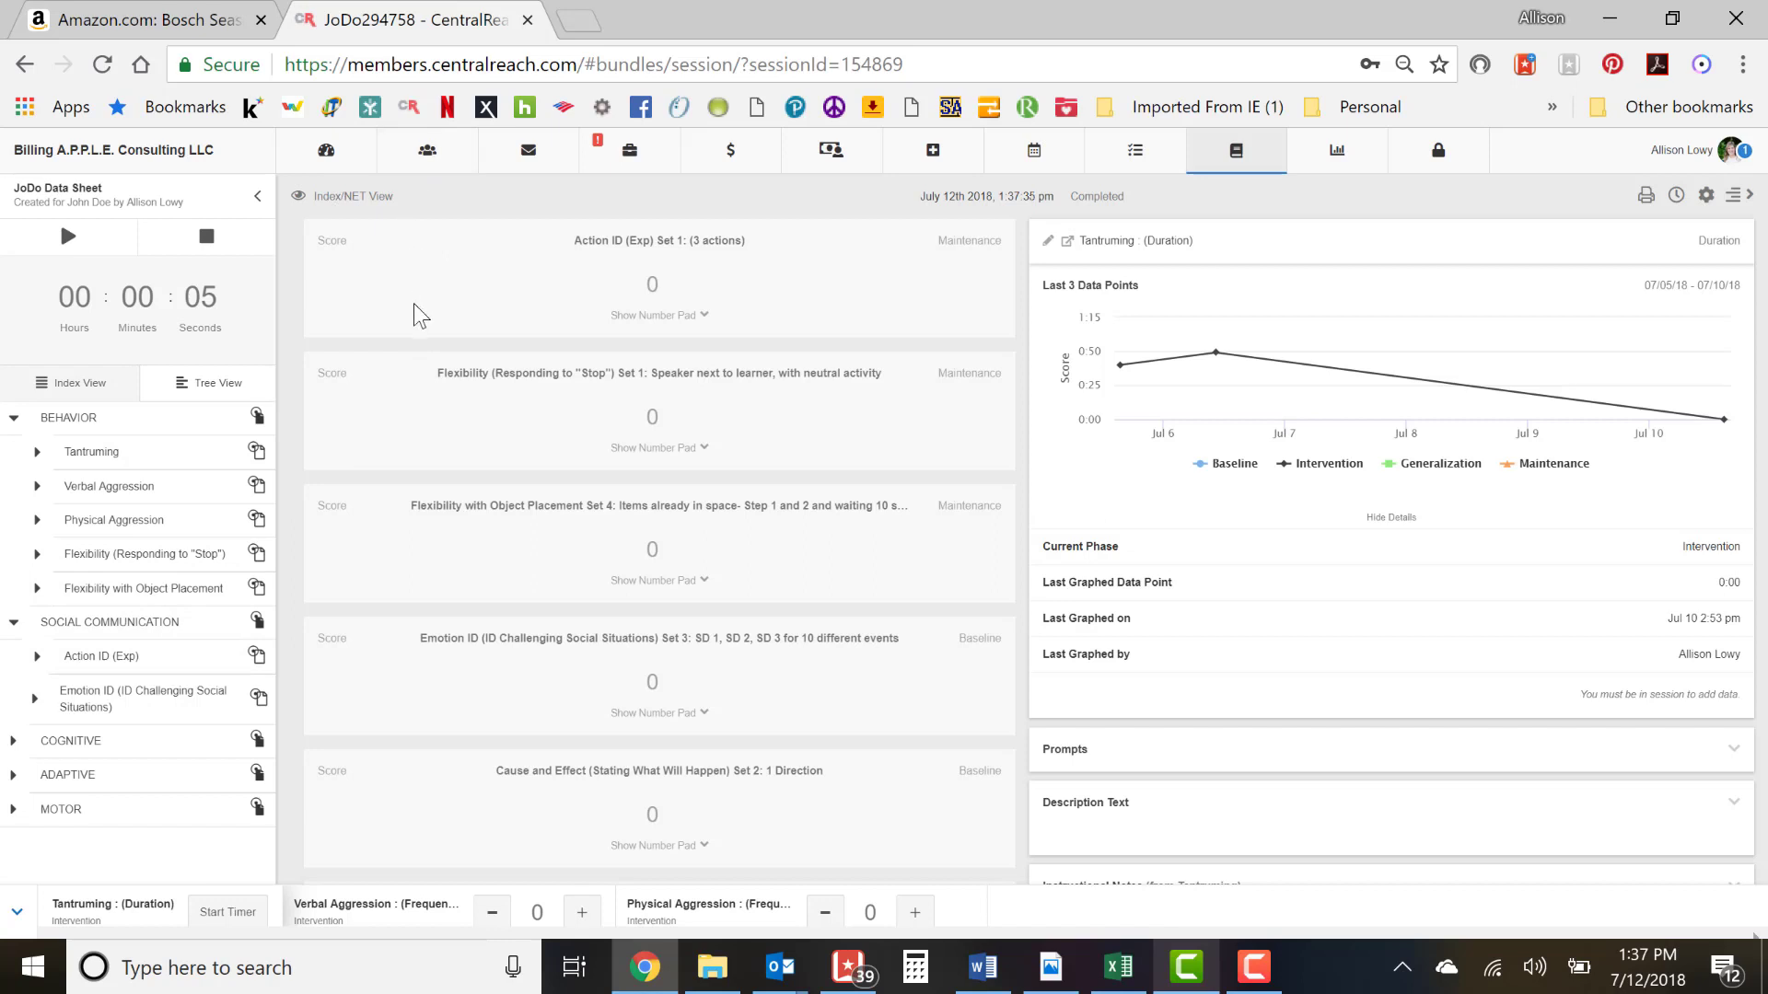
left_click(316, 205)
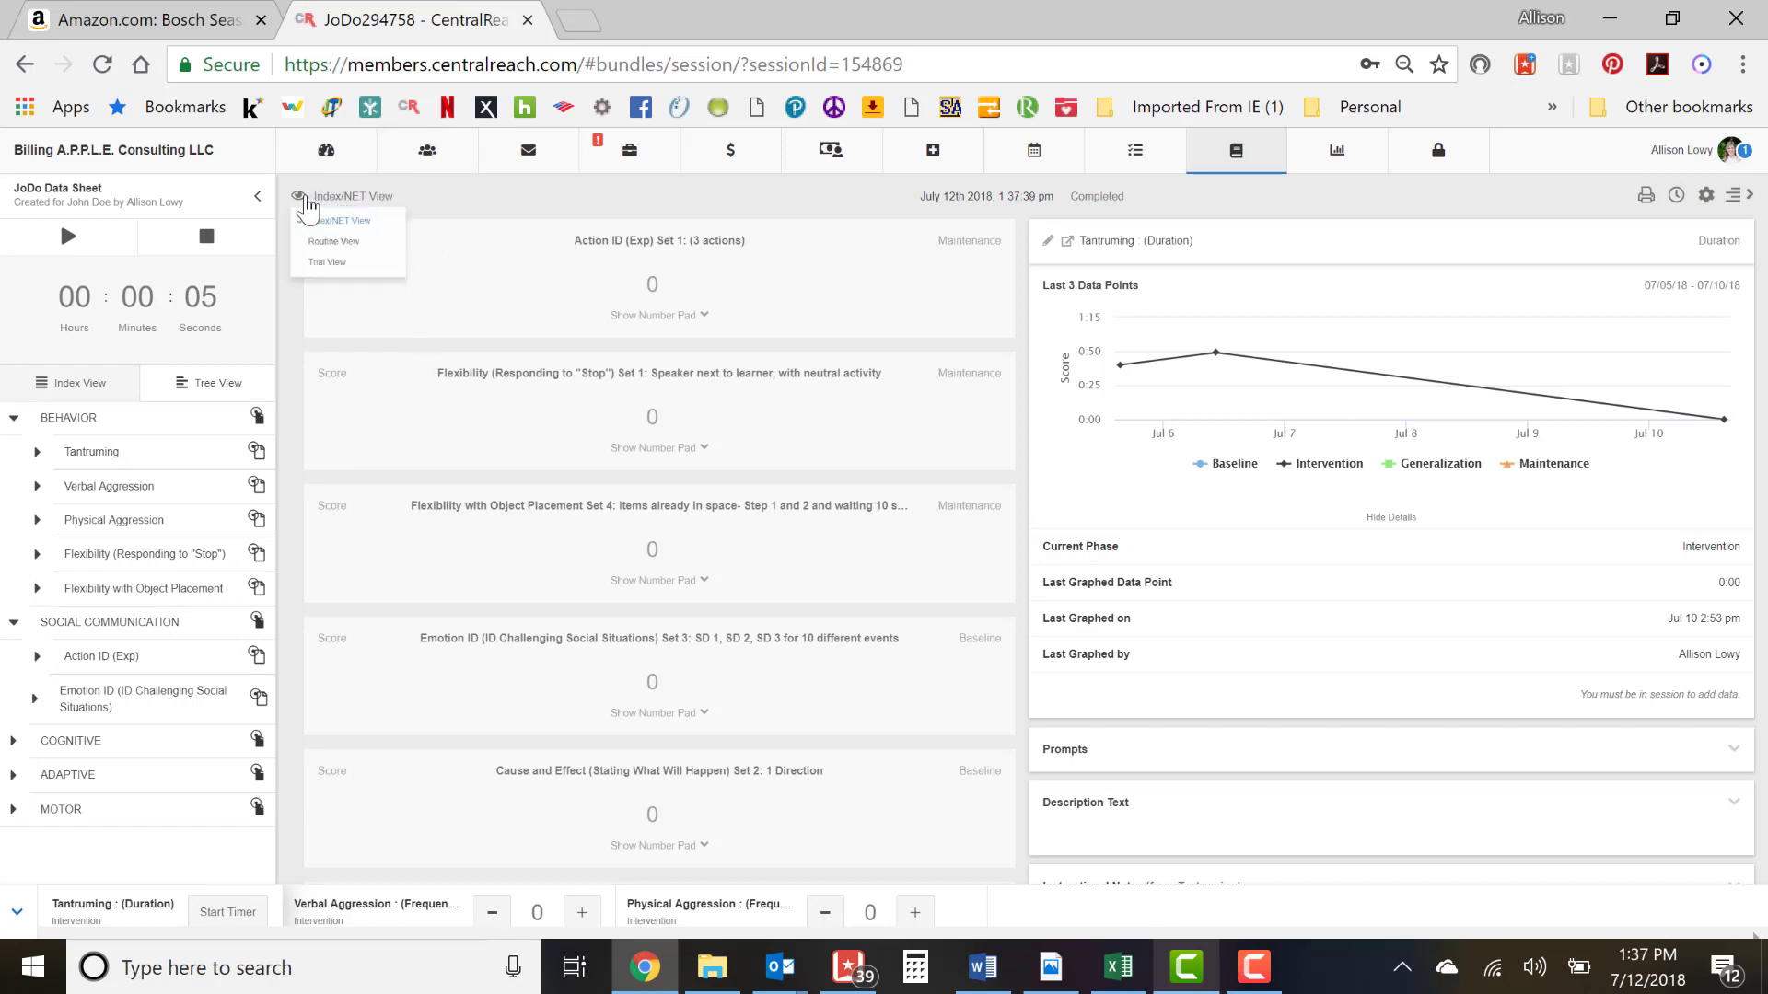
left_click(496, 207)
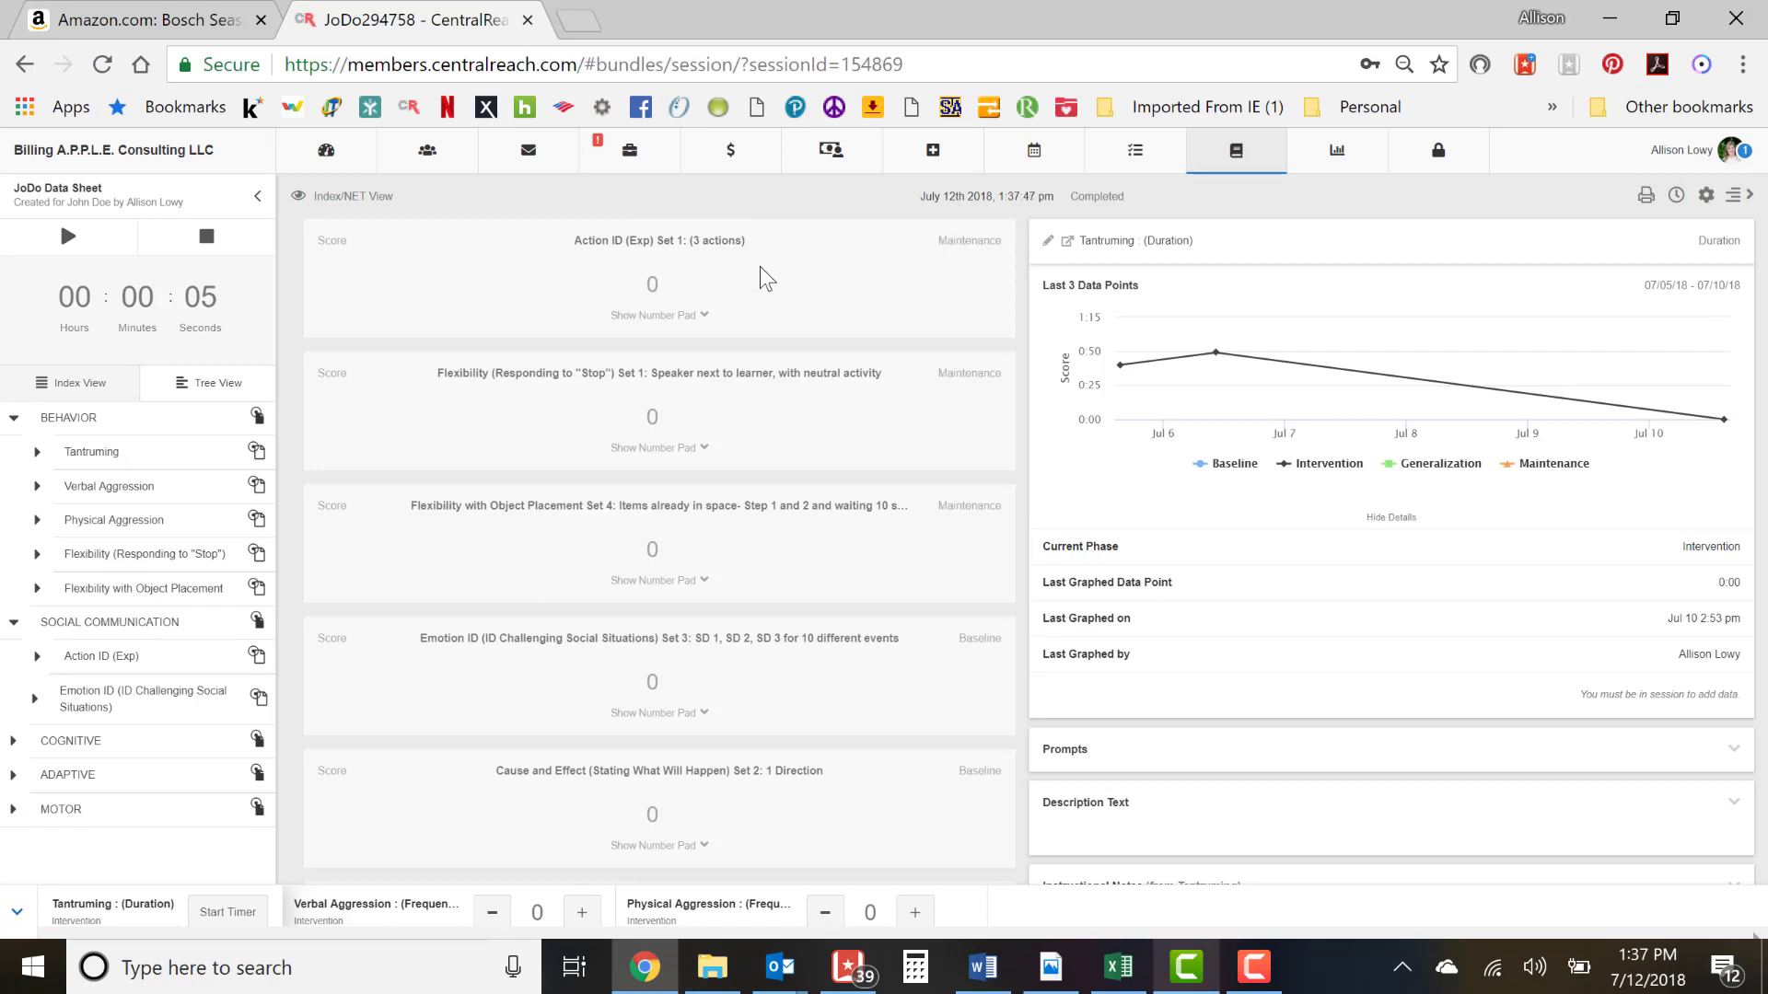
Step: Set the score of the Action ID (Exp) Set 1 target to 80
left_click(671, 287)
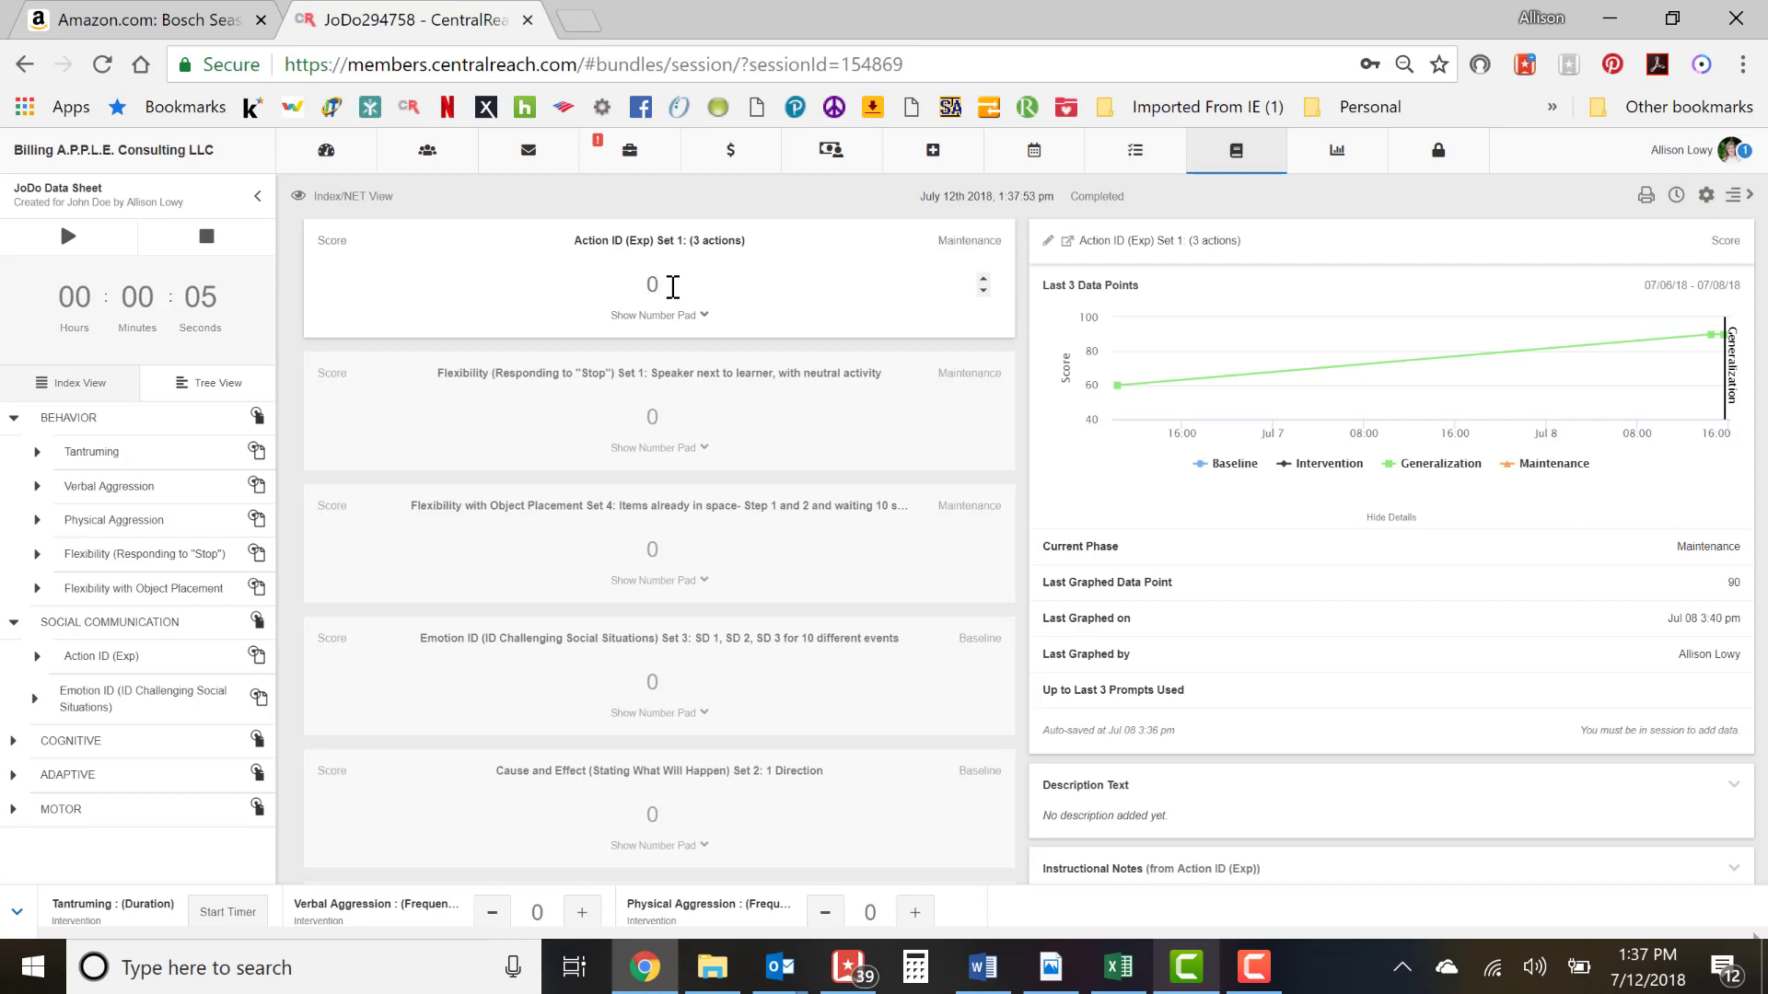
left_click_drag(656, 287, 639, 286)
type("80")
left_click(844, 390)
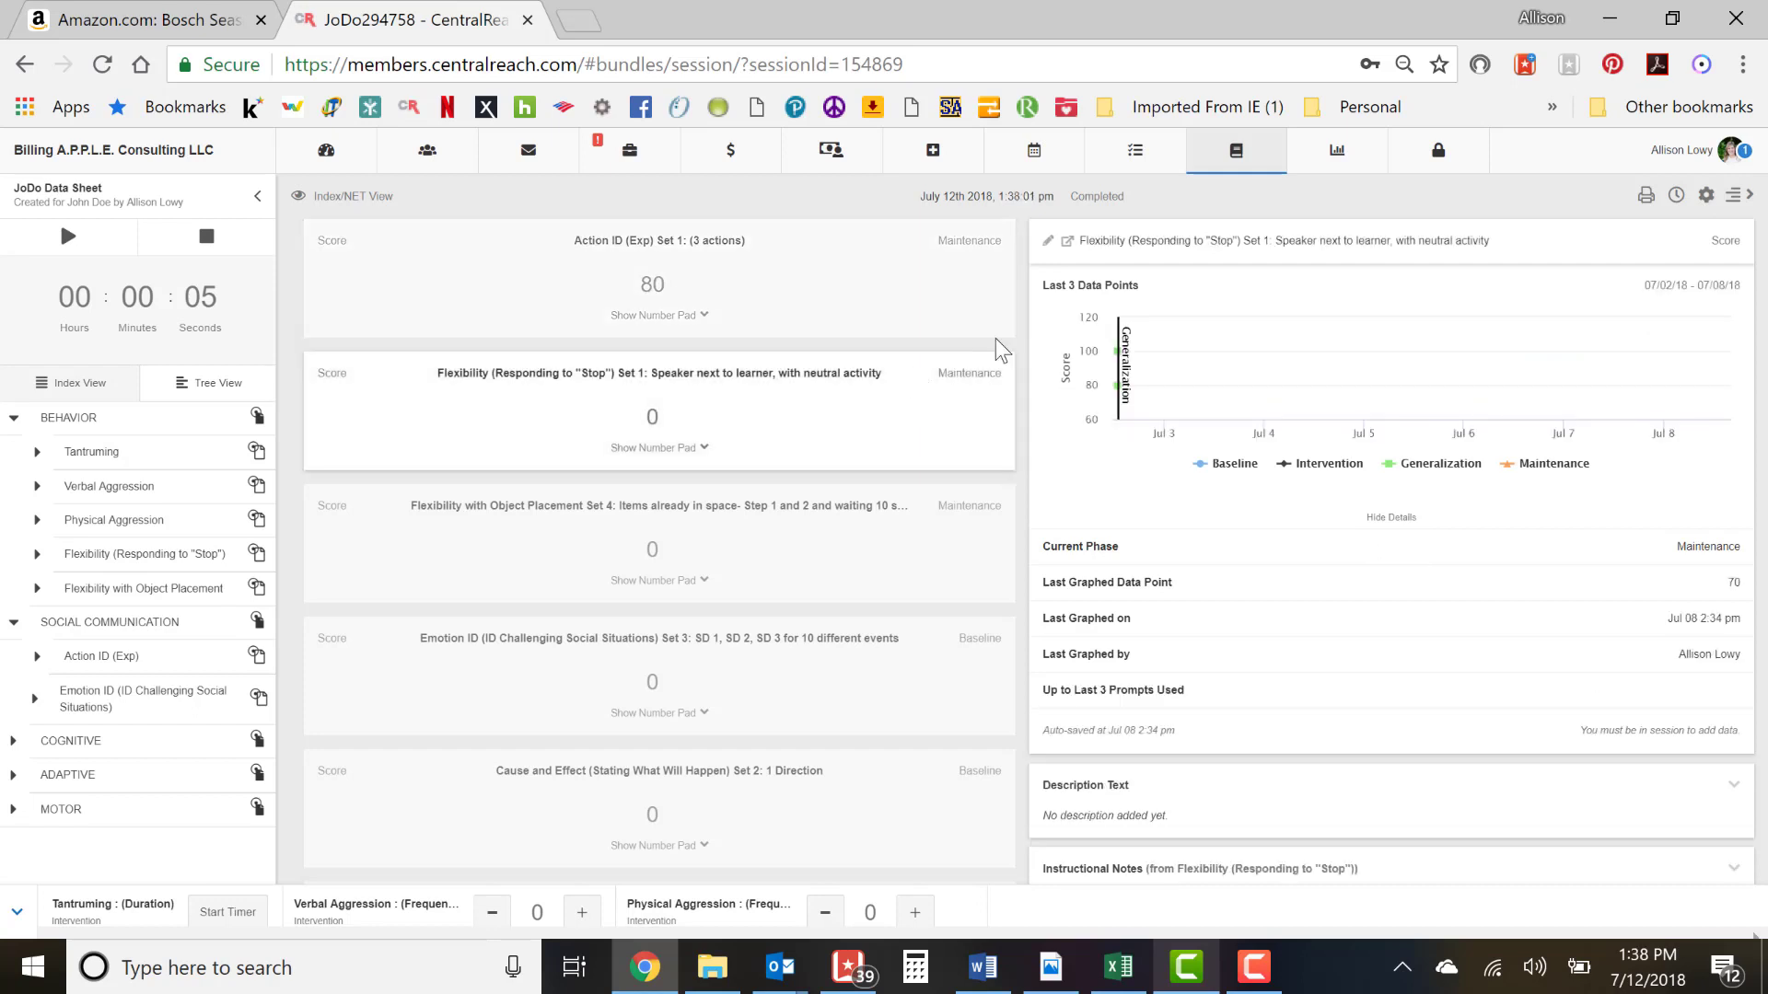
Step: Examine the target details and read the instructional notes for Emotion ID (ID Challenging Social Situations) Set 3
left_click(912, 534)
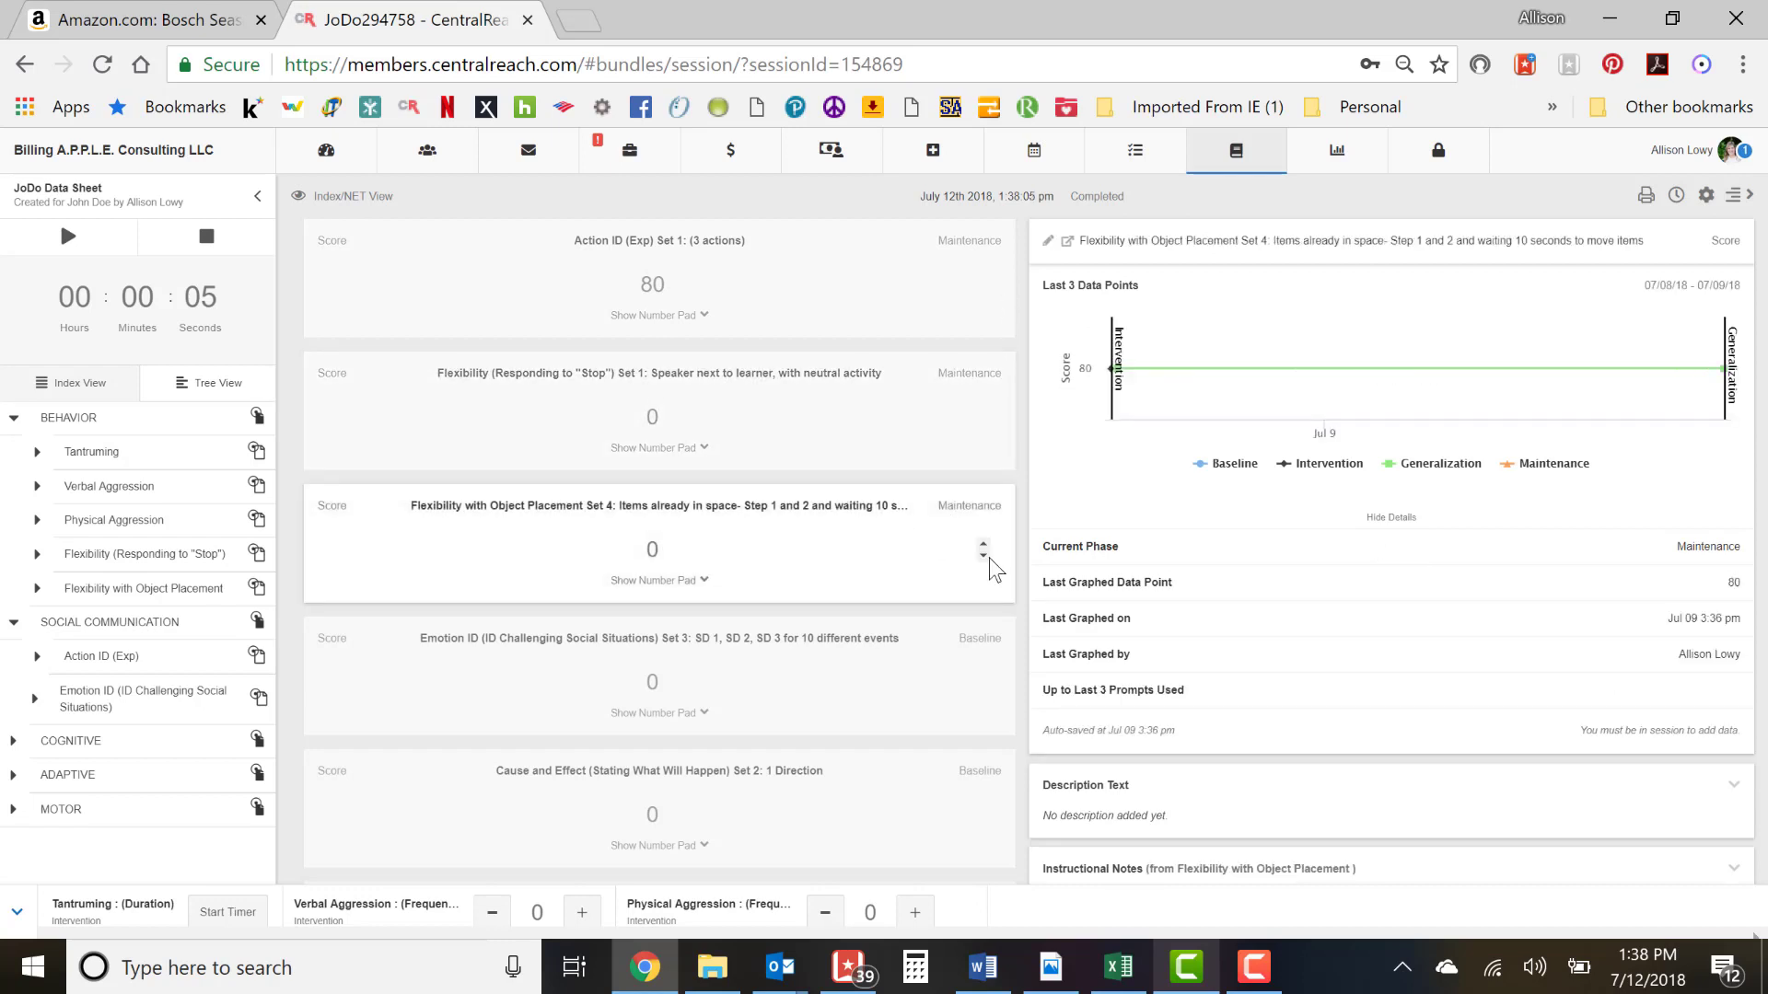
left_click_drag(1019, 585, 1020, 611)
left_click(884, 682)
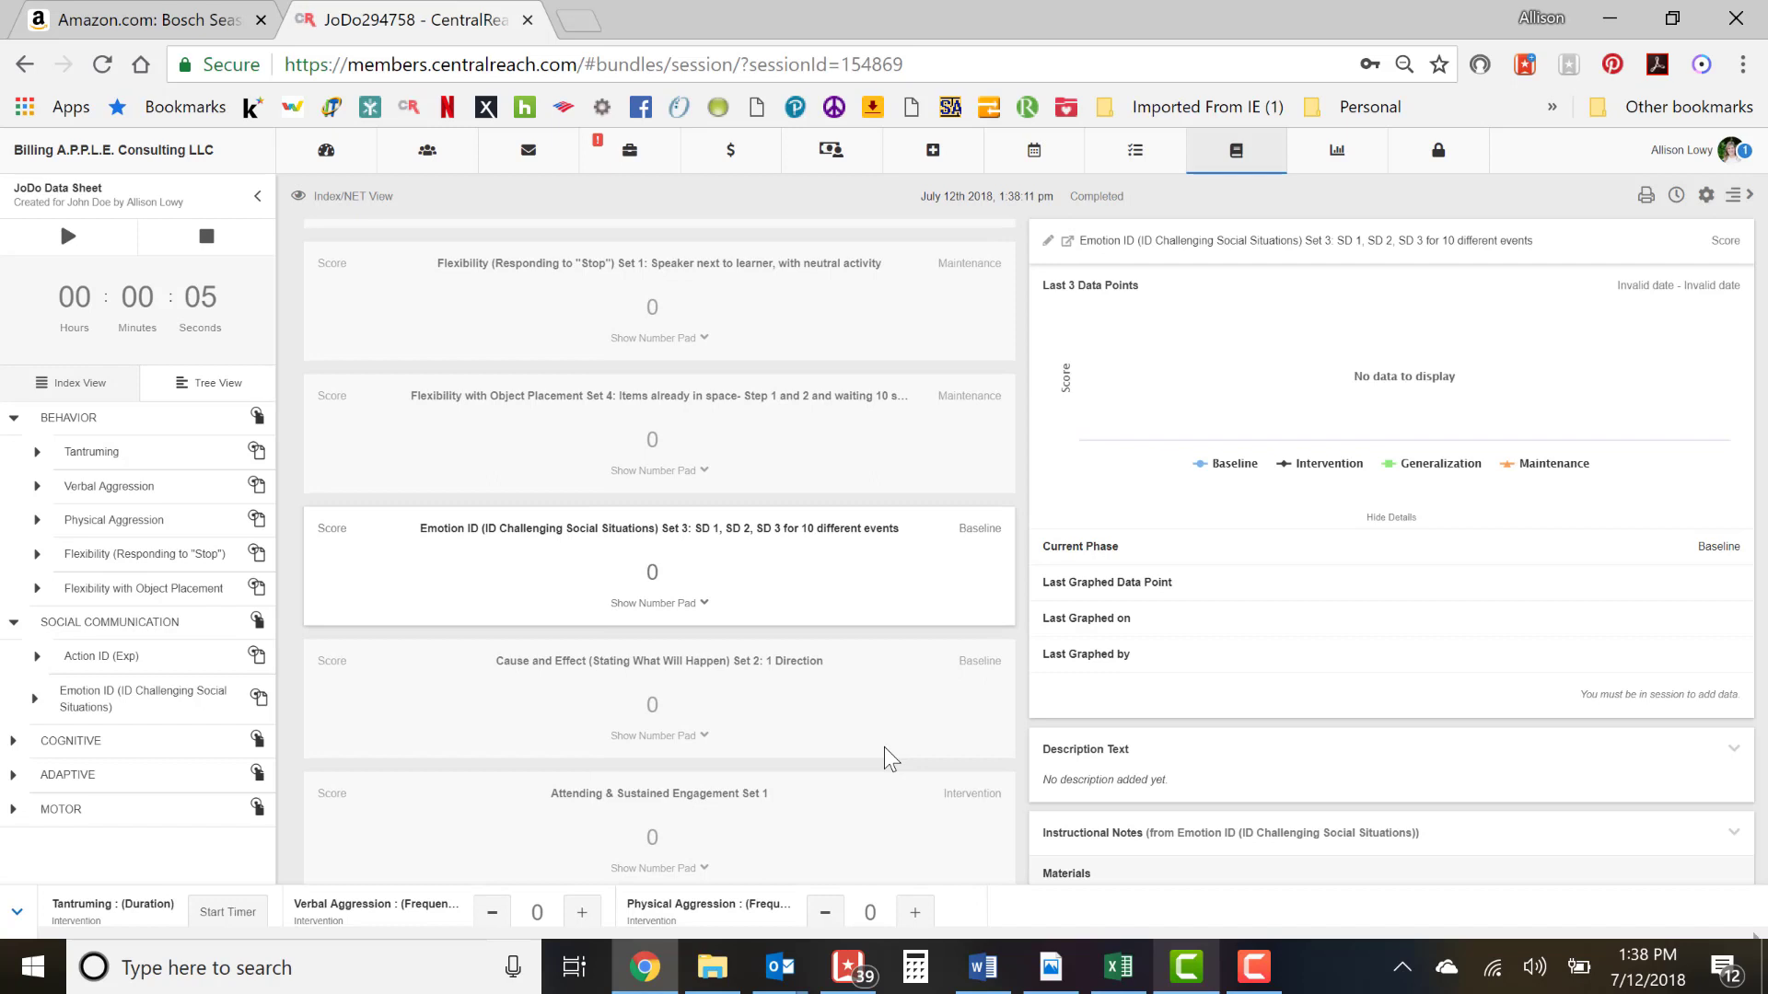
scroll(884, 747, "up", 1)
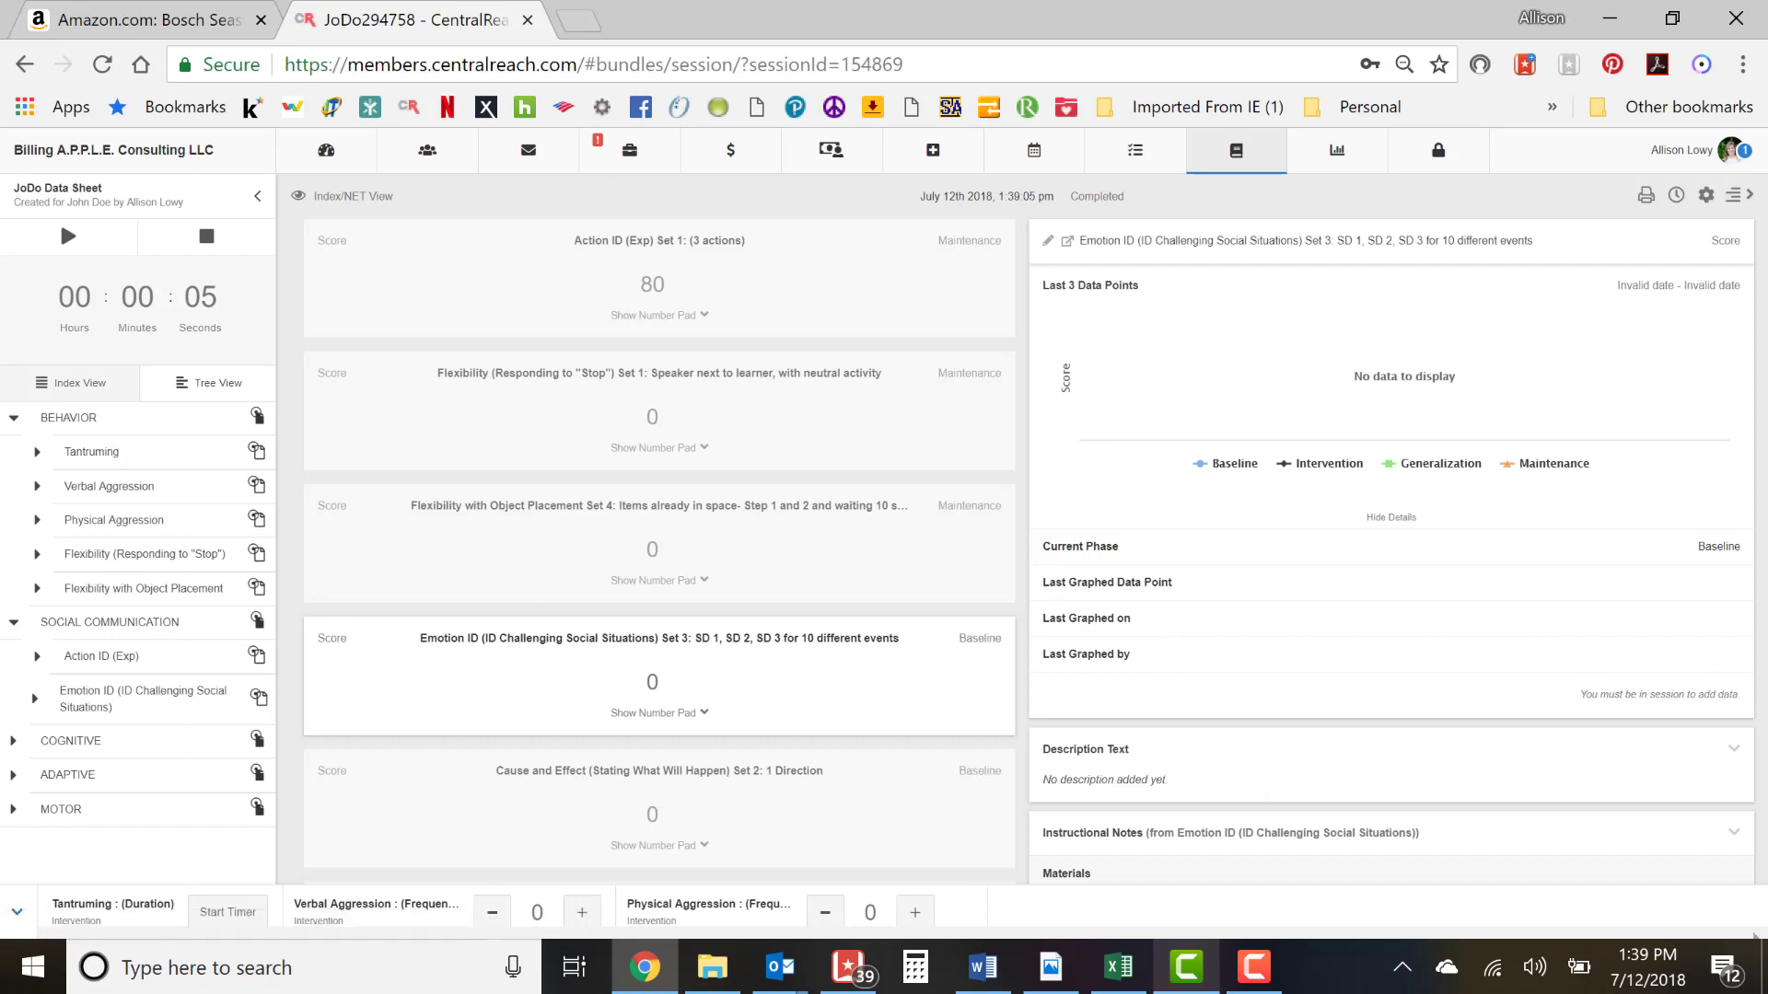
scroll(1473, 524, "down", 3)
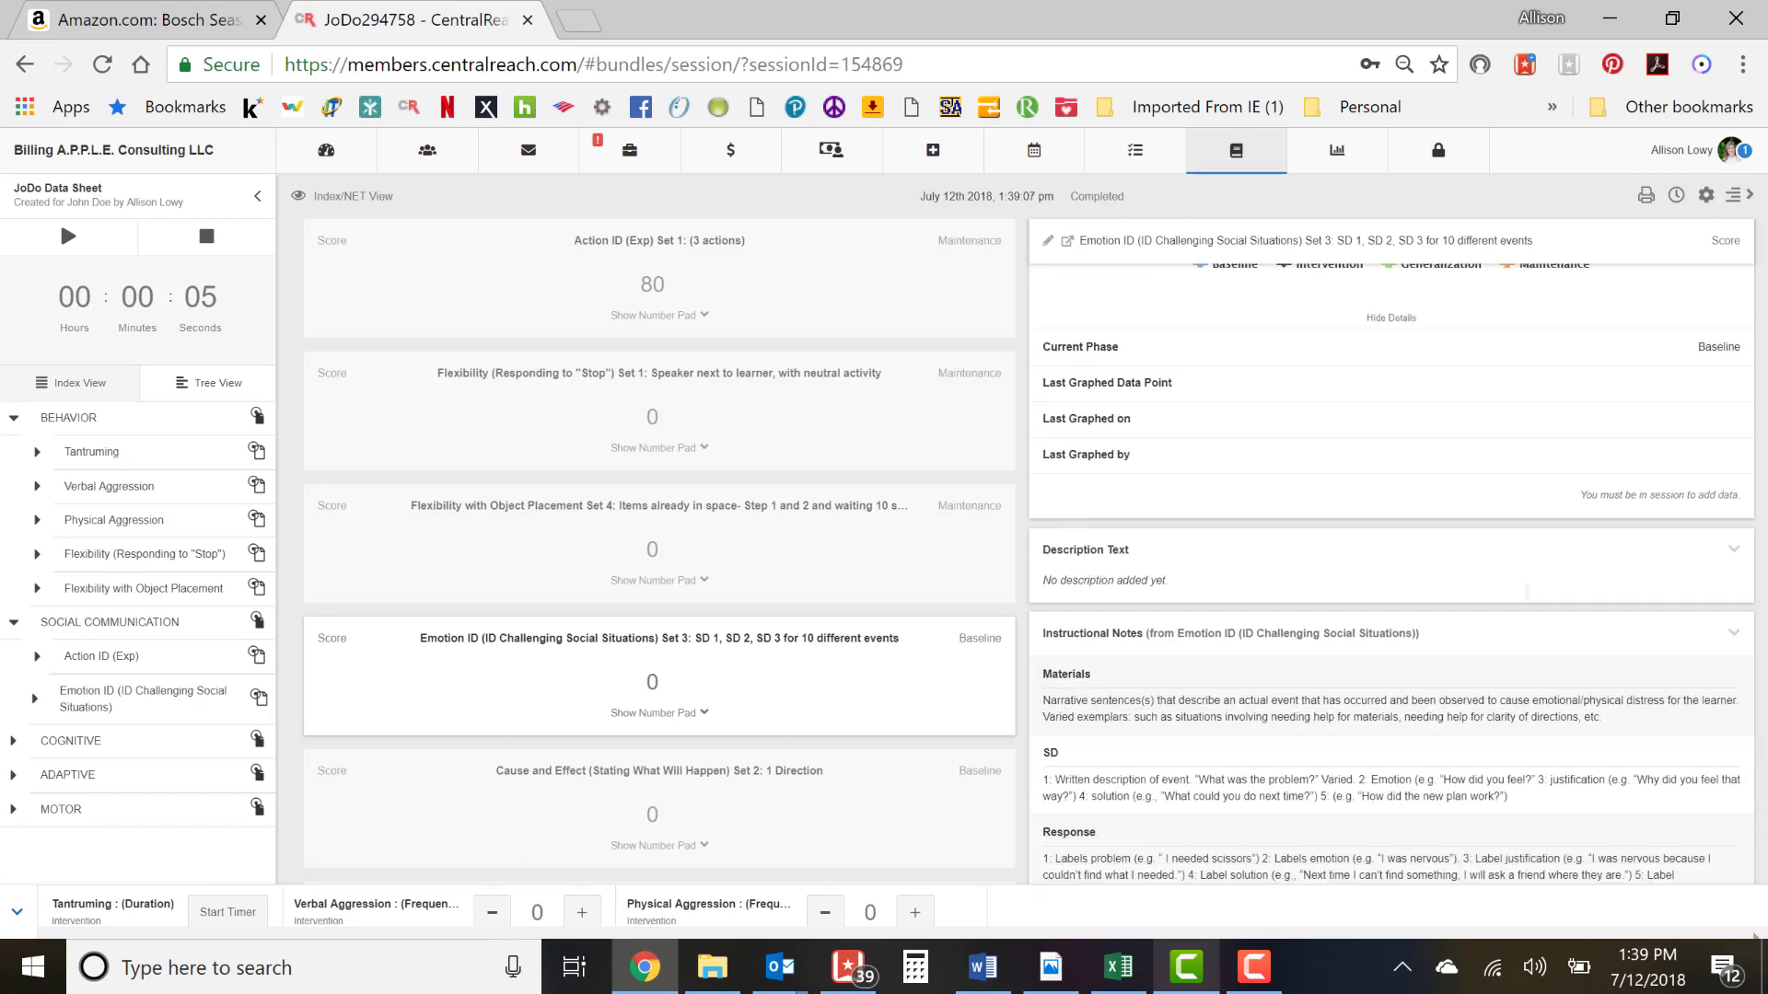
scroll(1390, 571, "down", 2)
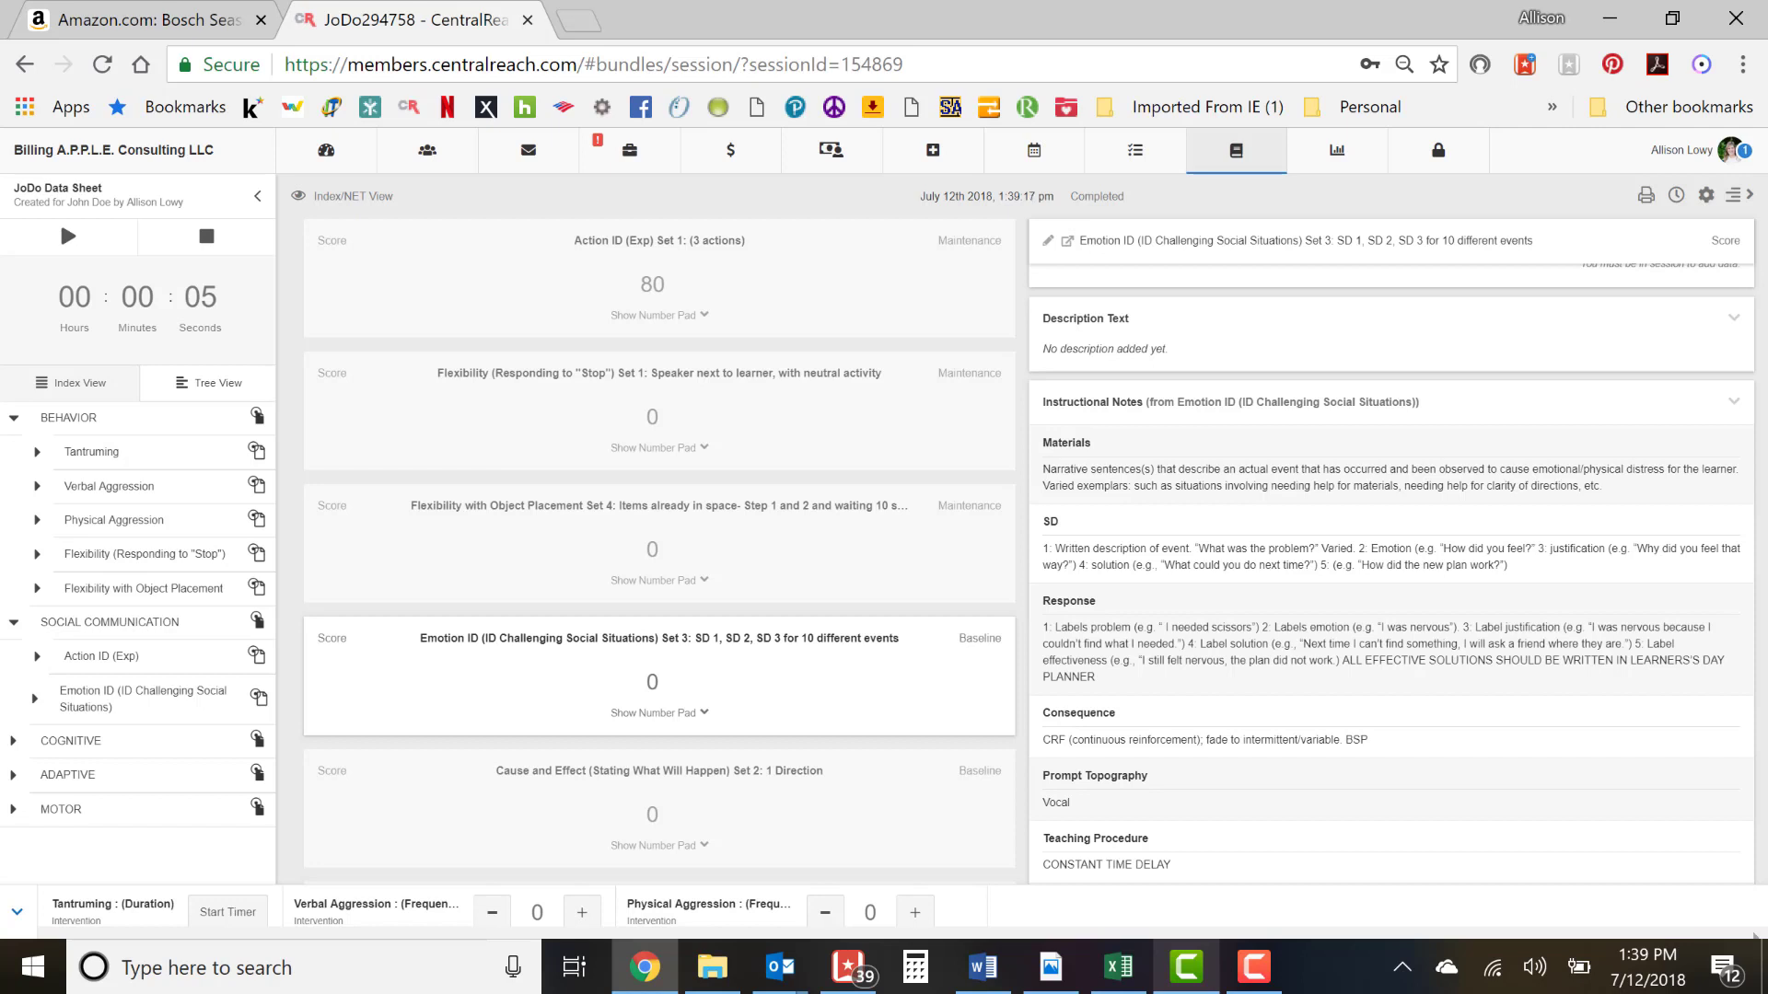
scroll(1390, 571, "down", 2)
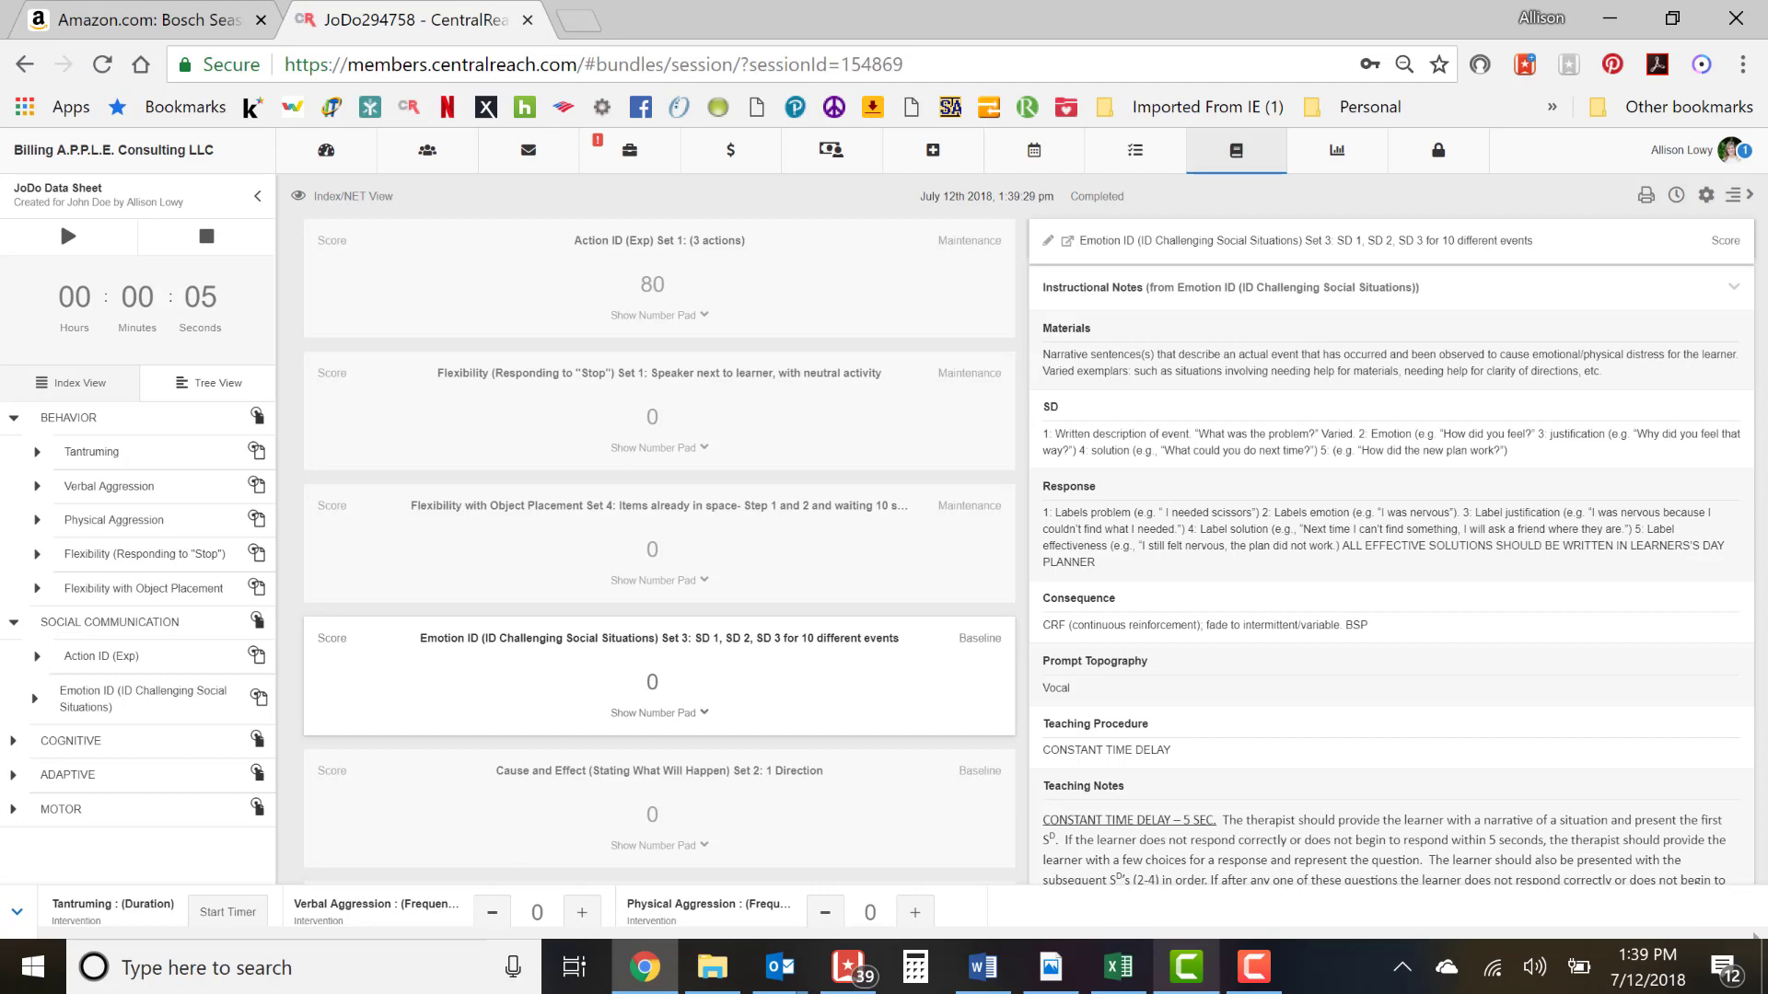
scroll(1391, 571, "down", 2)
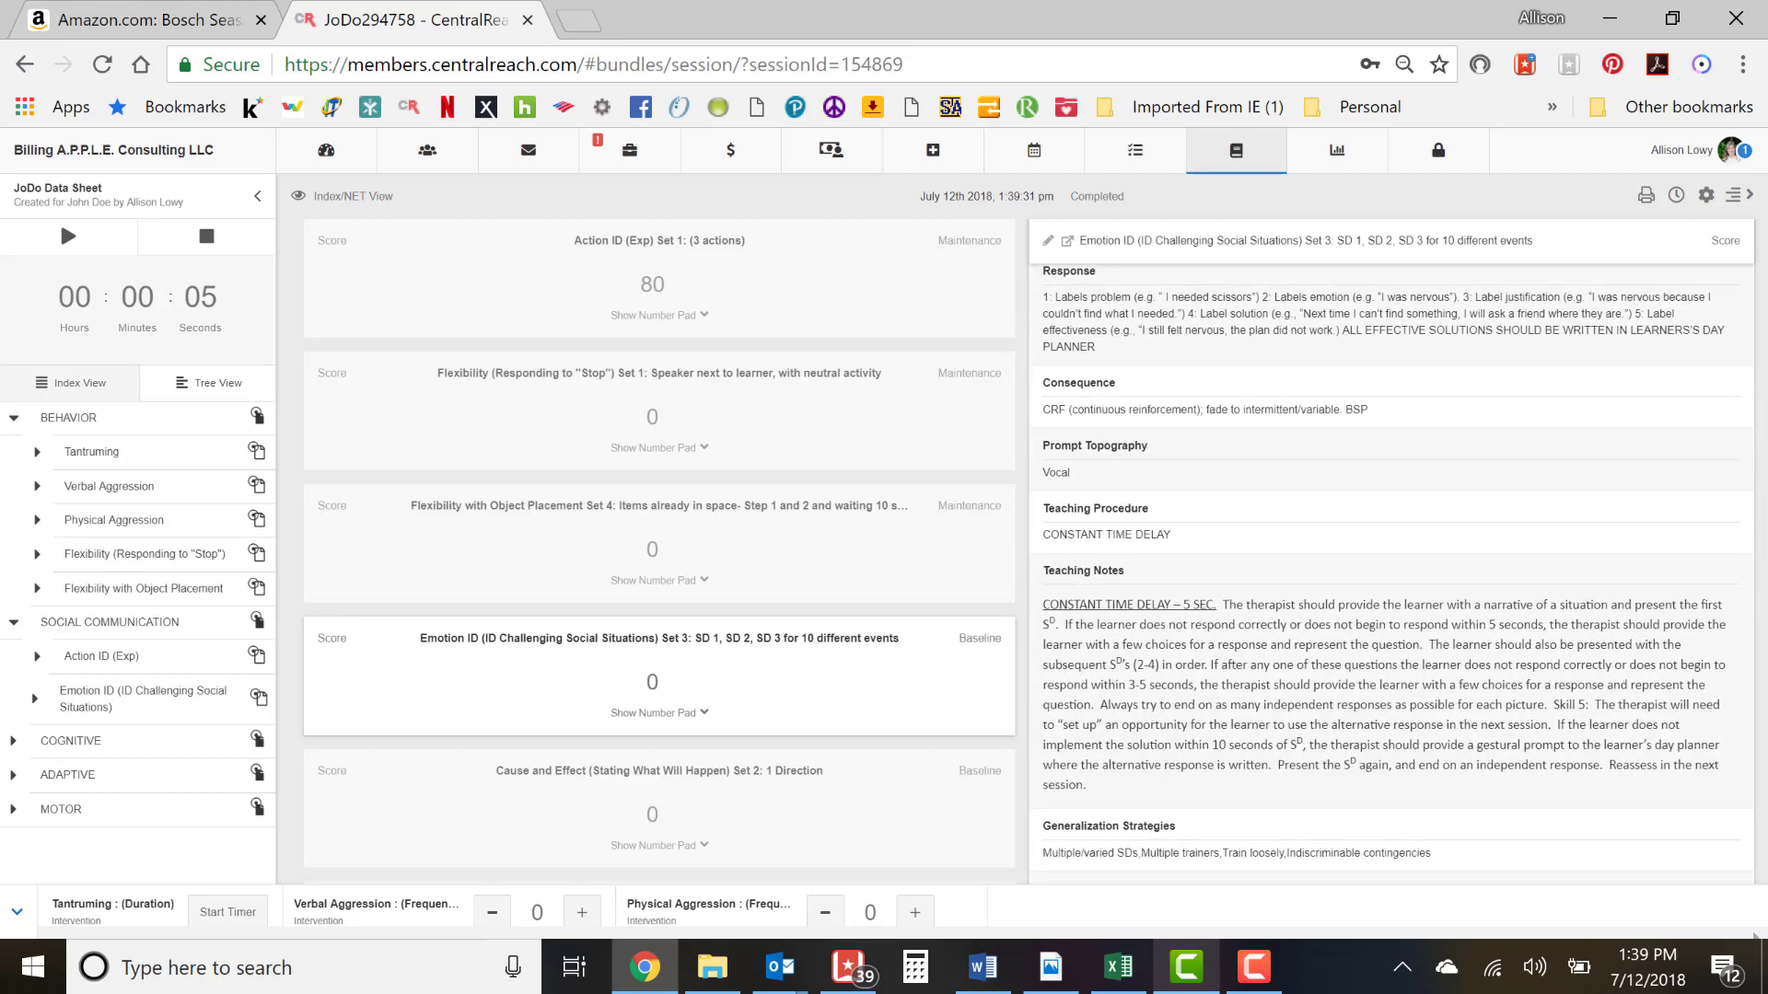
scroll(1391, 571, "up", 5)
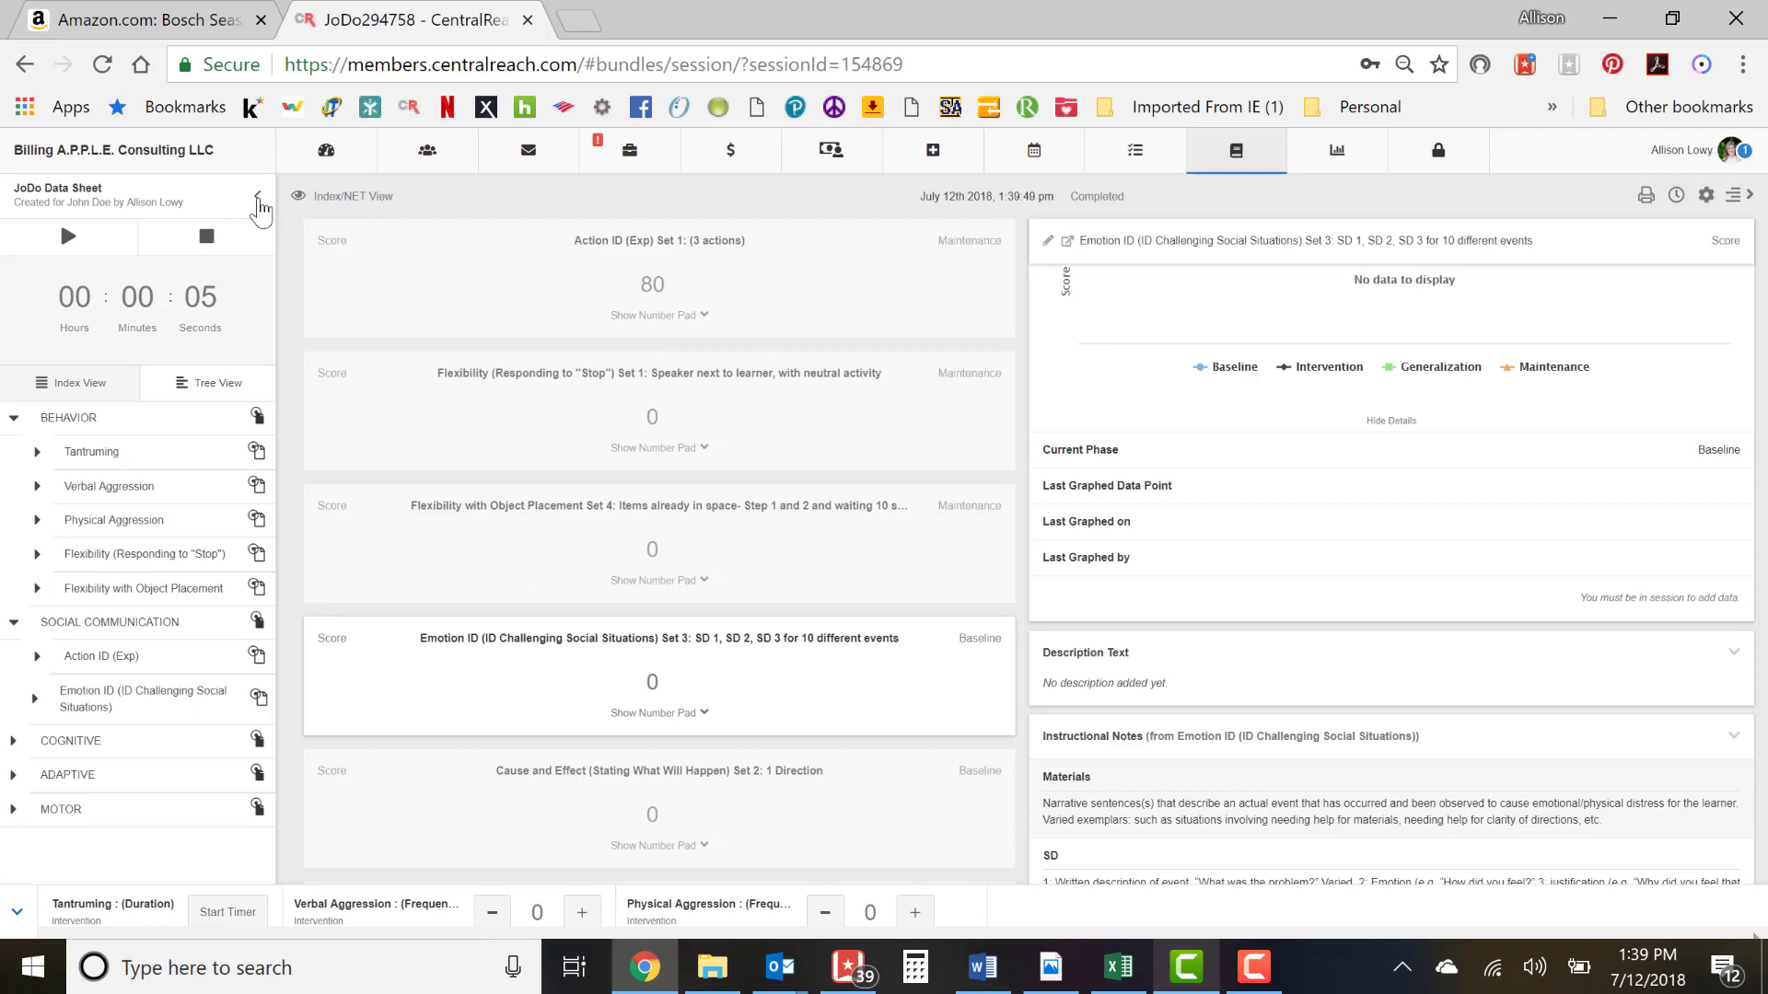
Step: Hide the session's target list and the target details, select Flexibility with Object Placement Set 4, and restore both areas
left_click(260, 201)
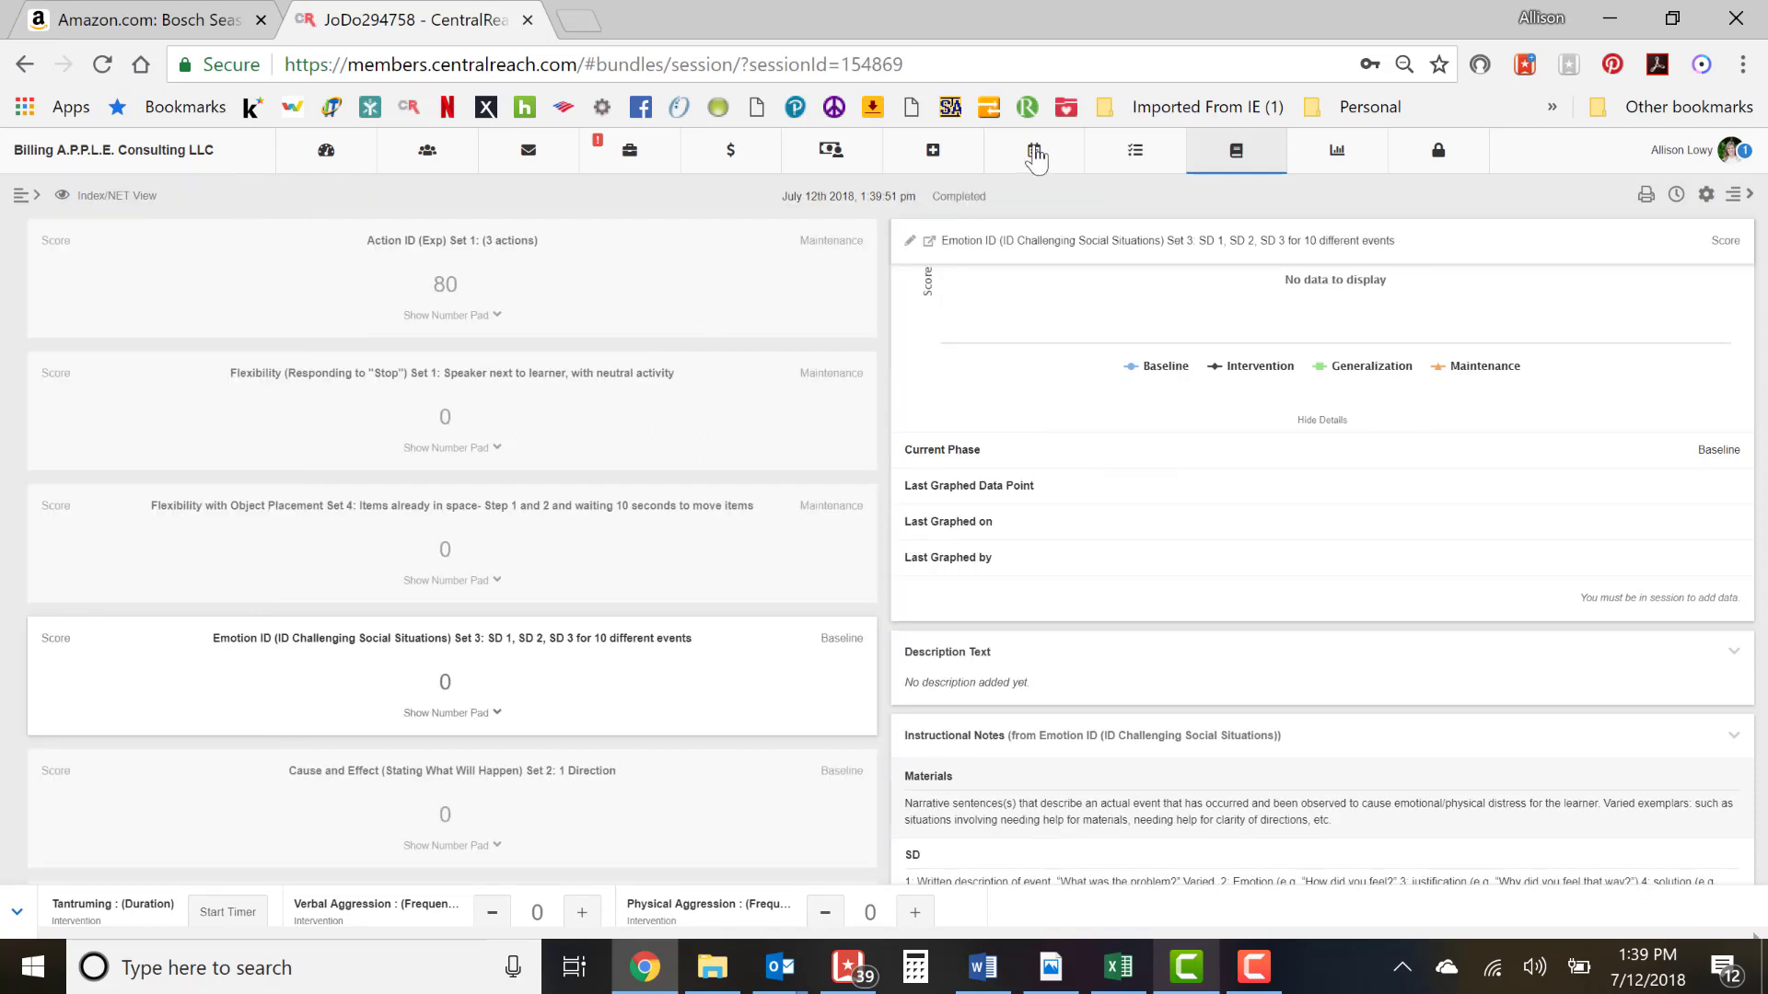
left_click(1750, 199)
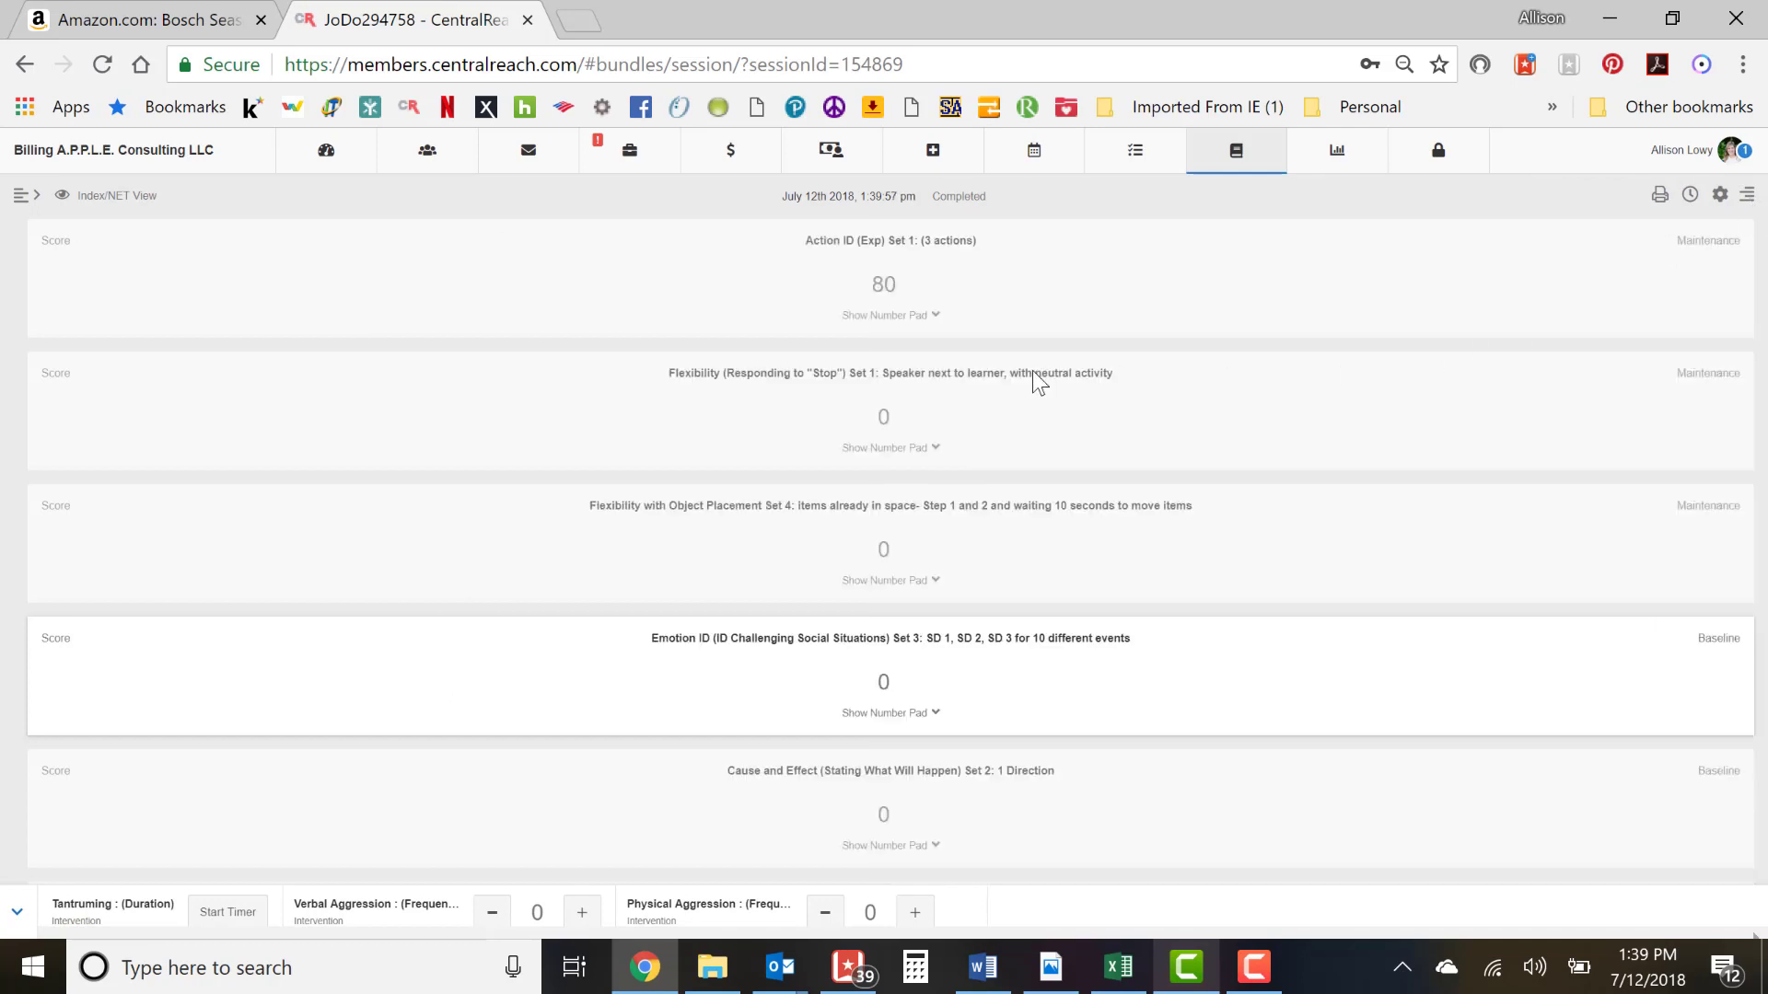
left_click(934, 551)
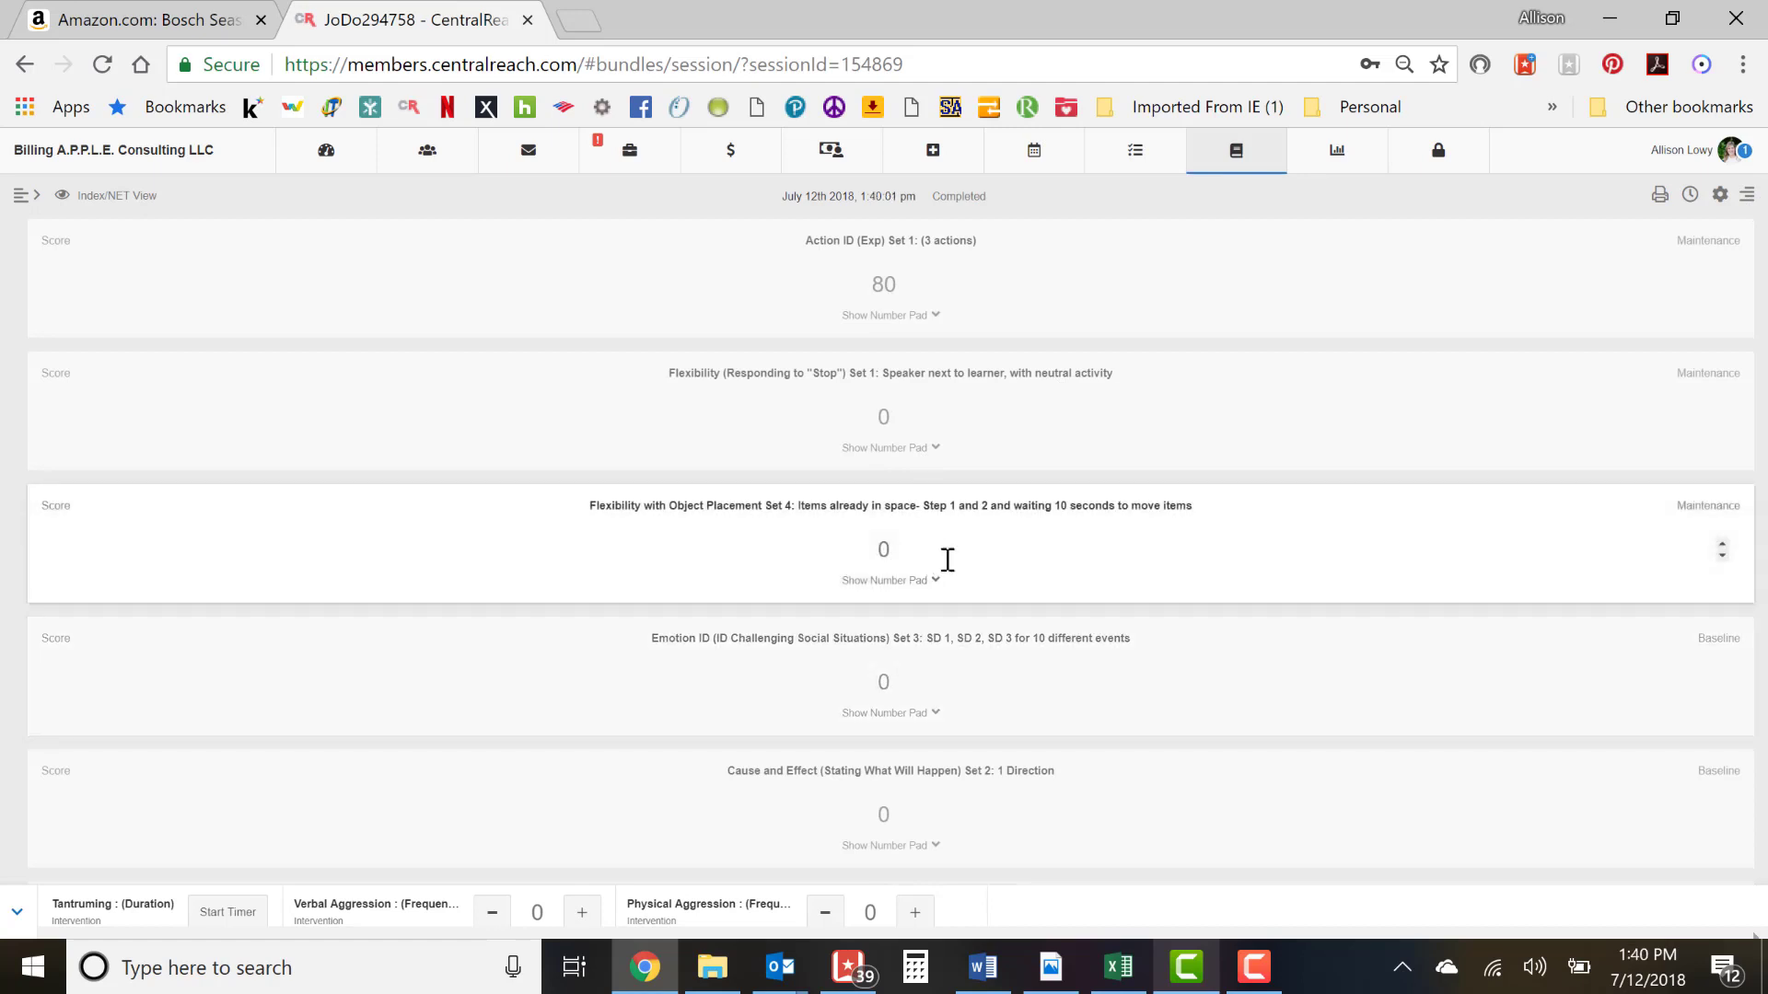
left_click(1748, 198)
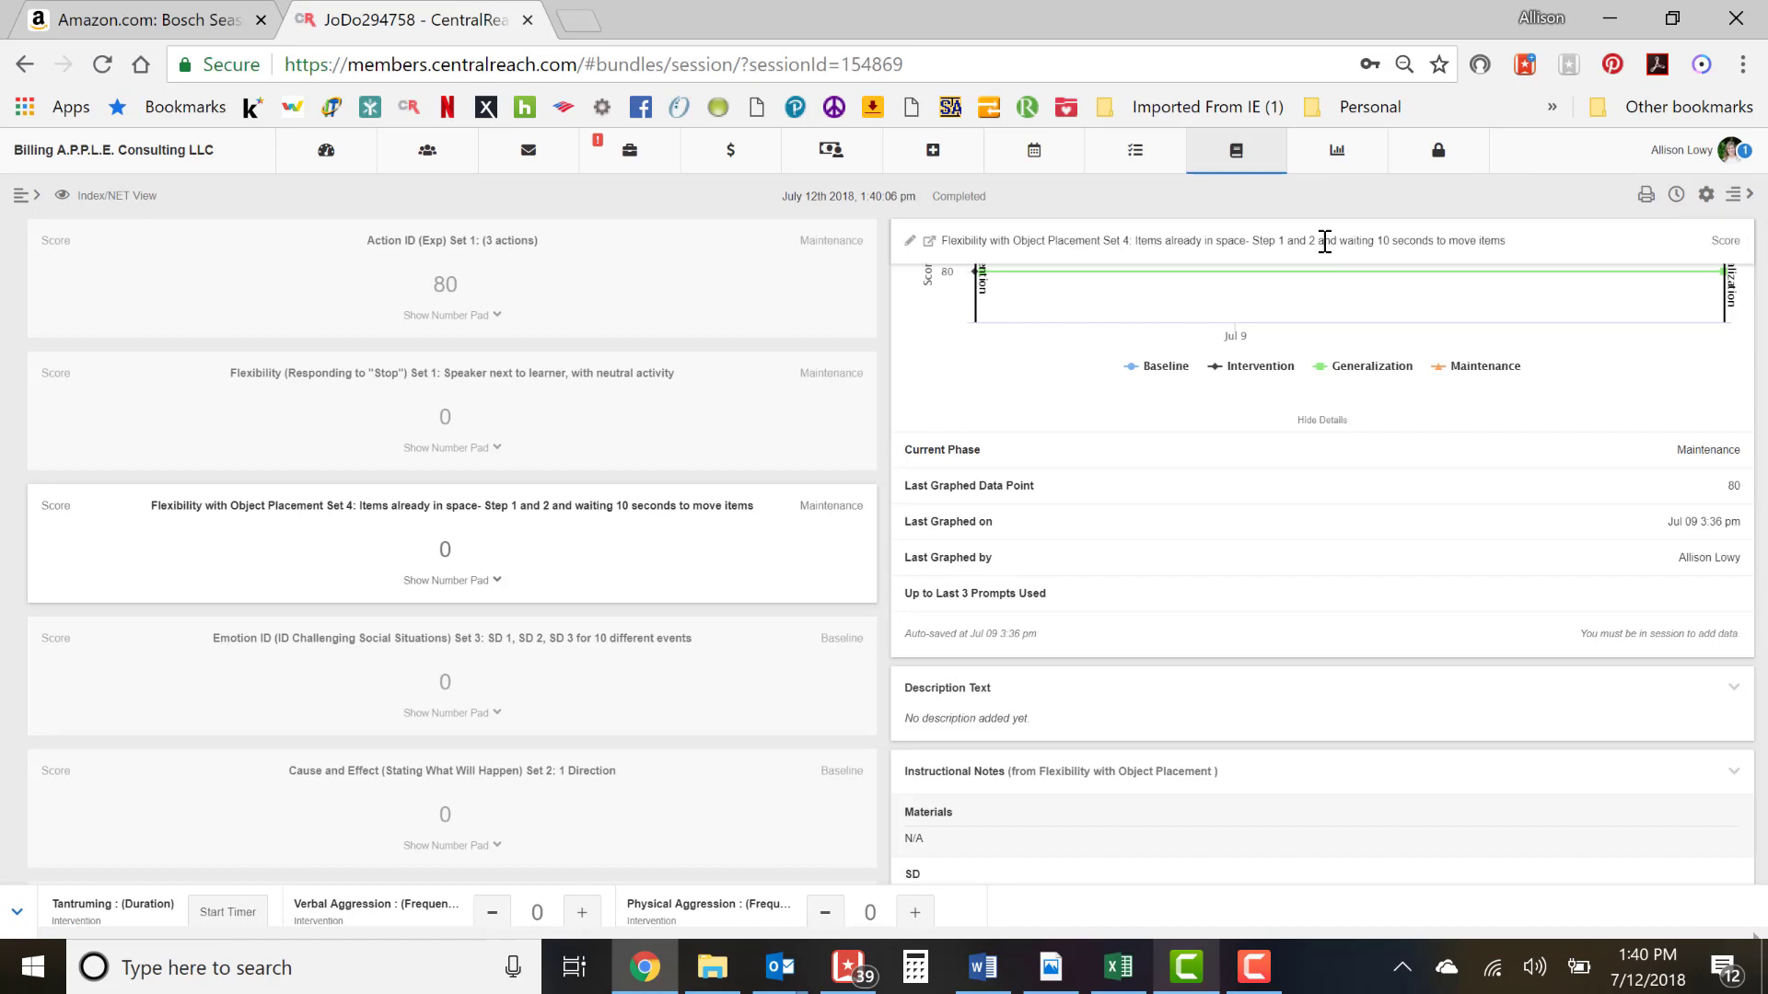
left_click(19, 197)
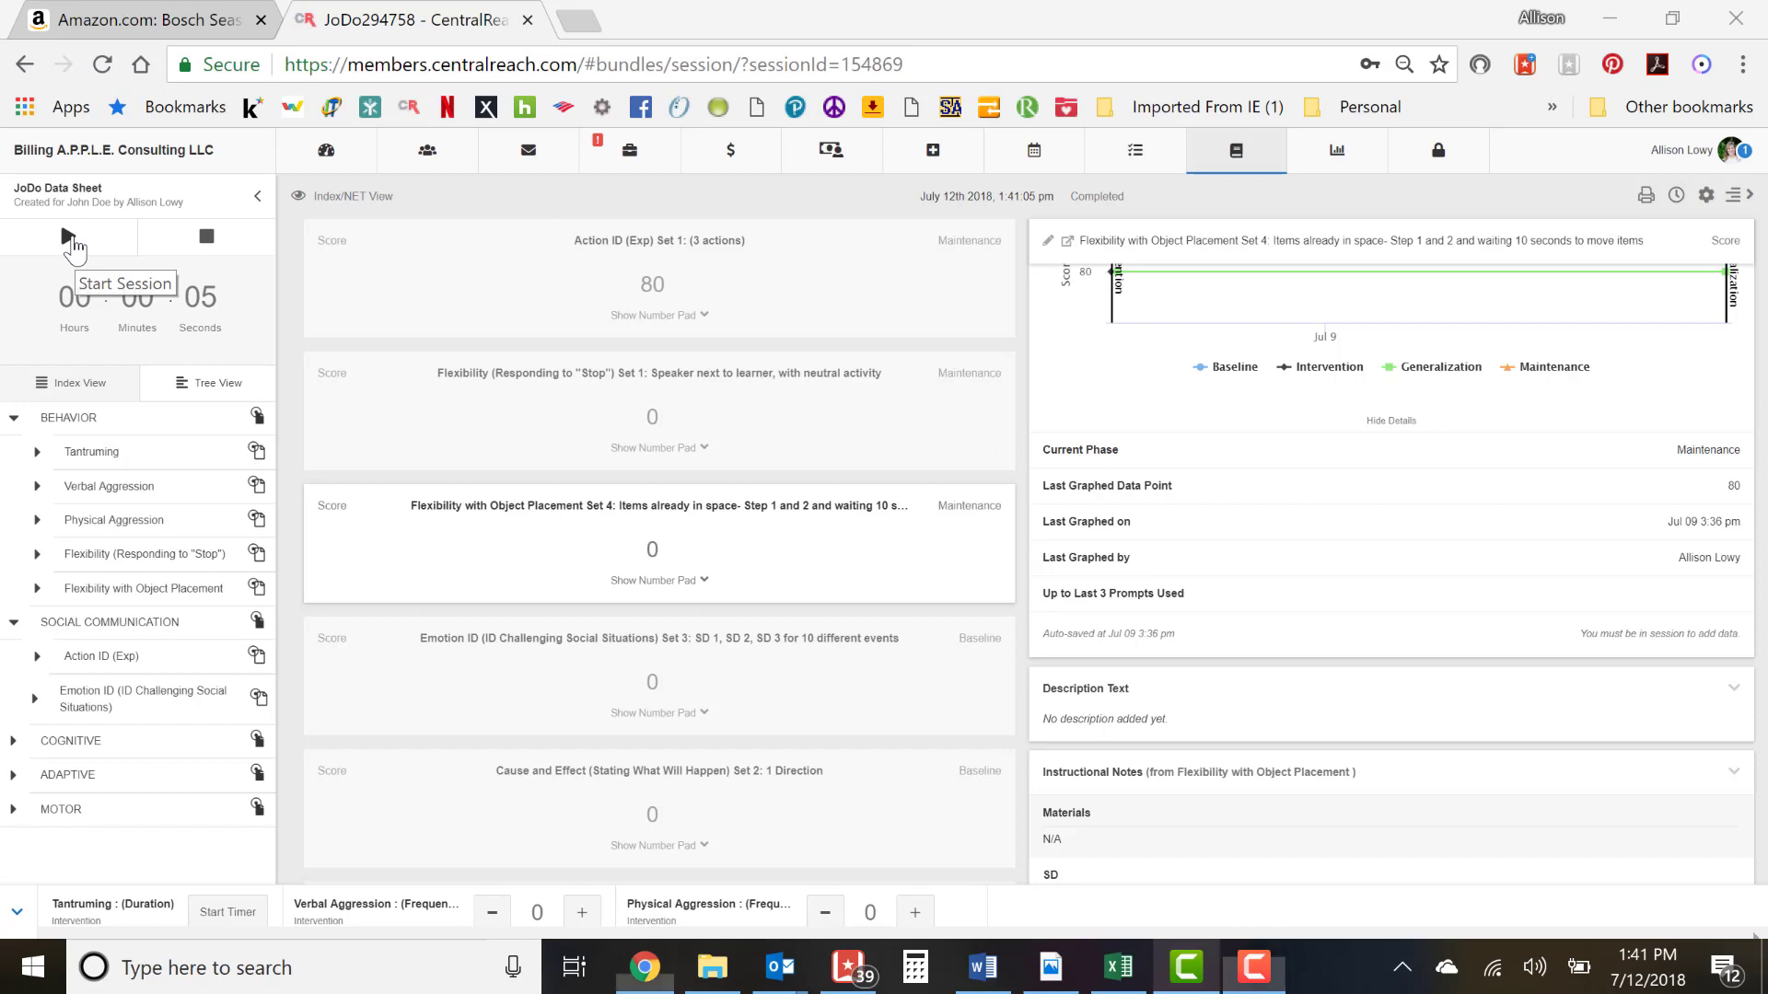
Step: Start the session, and record and graph a score of 80 for Flexibility with Object Placement Set 4
left_click(70, 243)
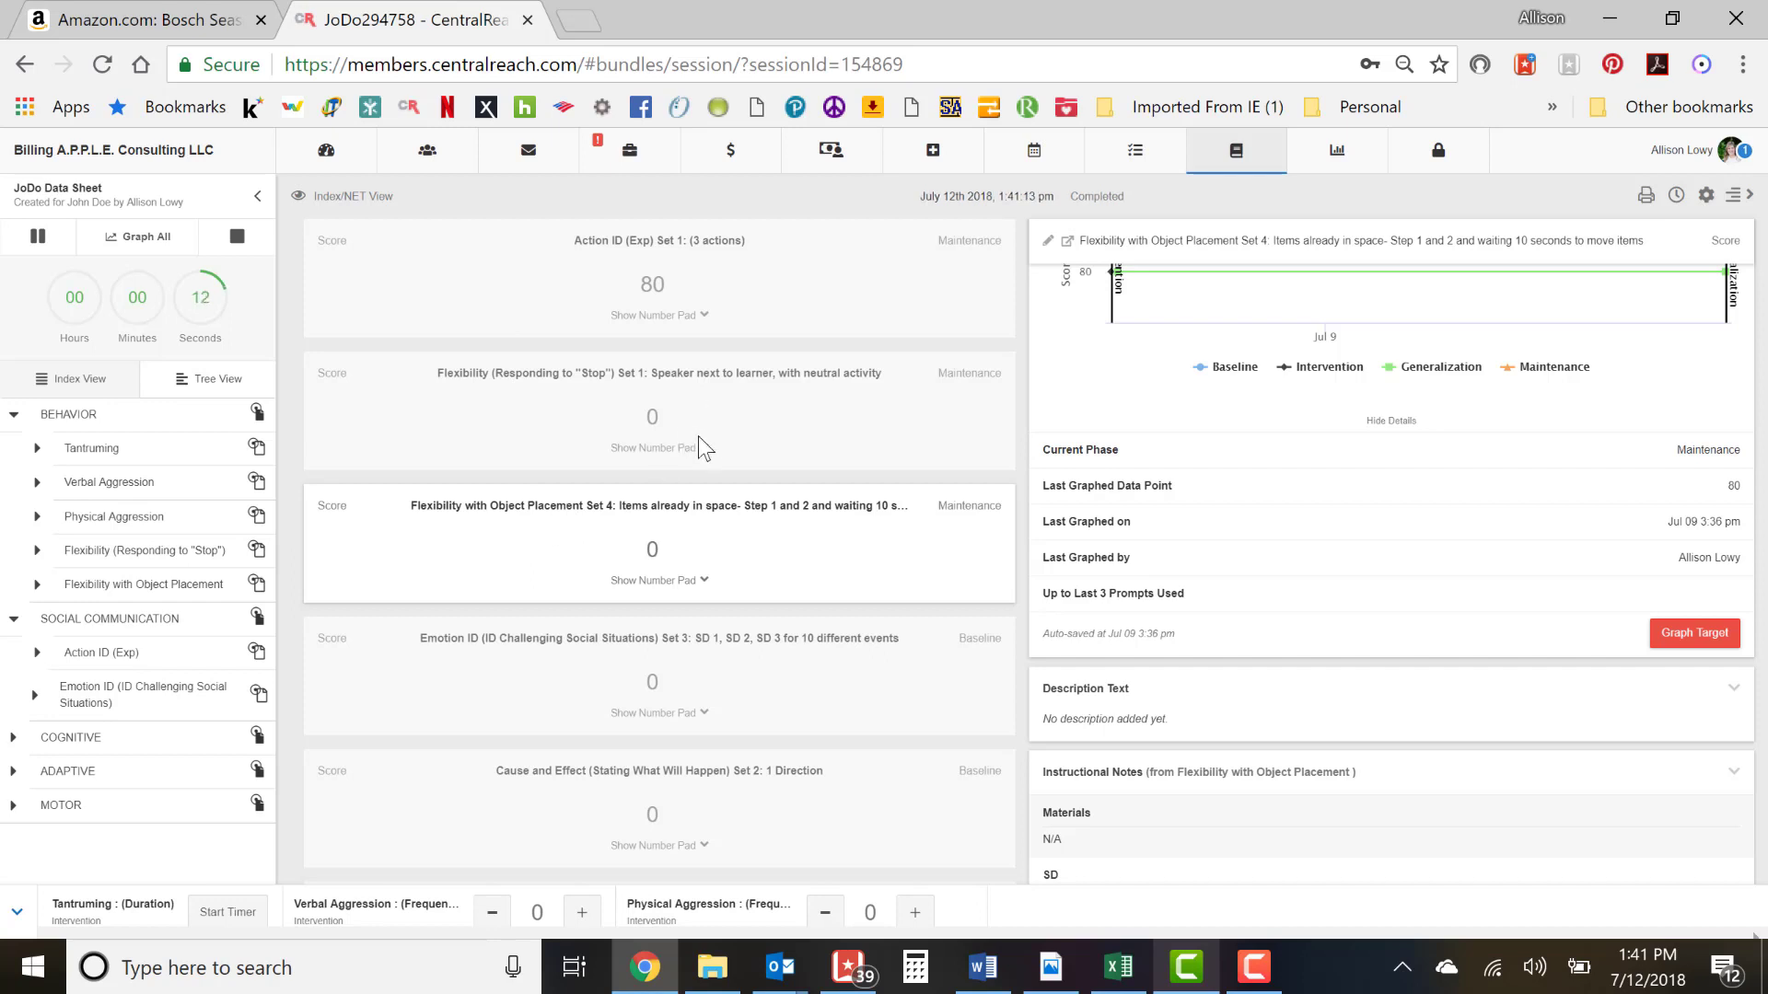
left_click(691, 553)
left_click_drag(667, 552, 642, 558)
type("80")
left_click(746, 597)
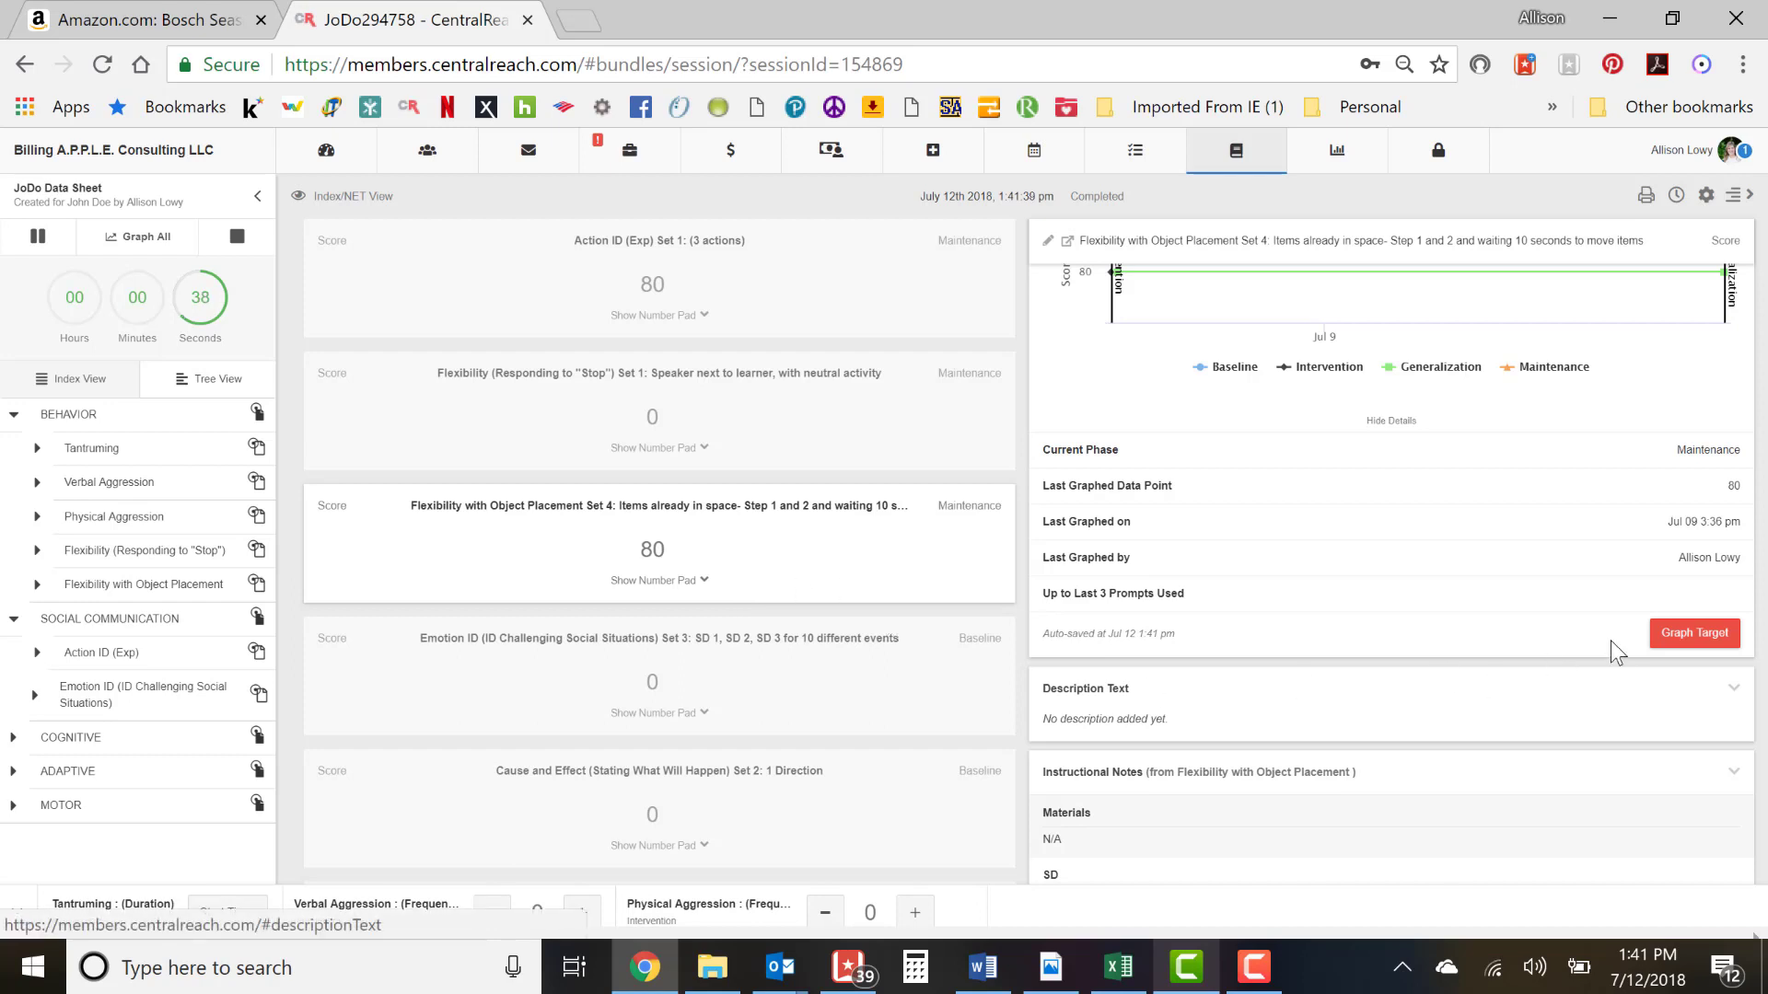
left_click(1684, 635)
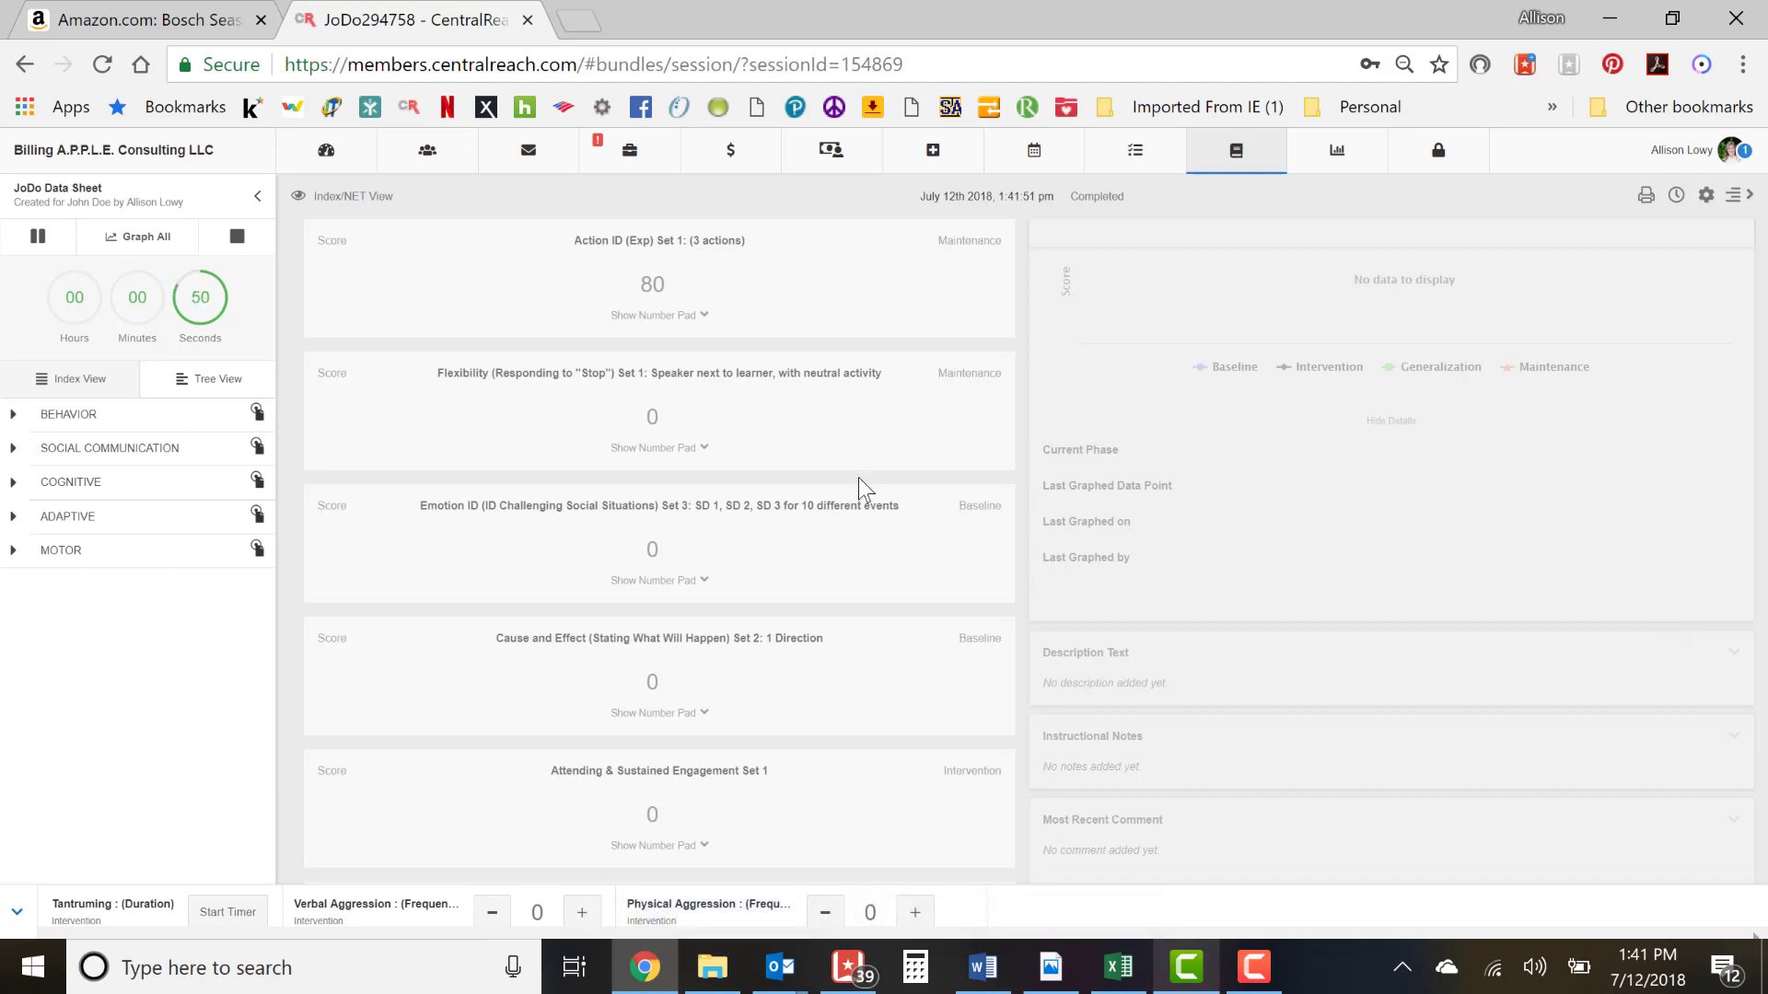
Step: Set the scores of Flexibility (Responding to "Stop") Set 1 to 70 and Emotion ID Set 3 to 65
left_click(669, 416)
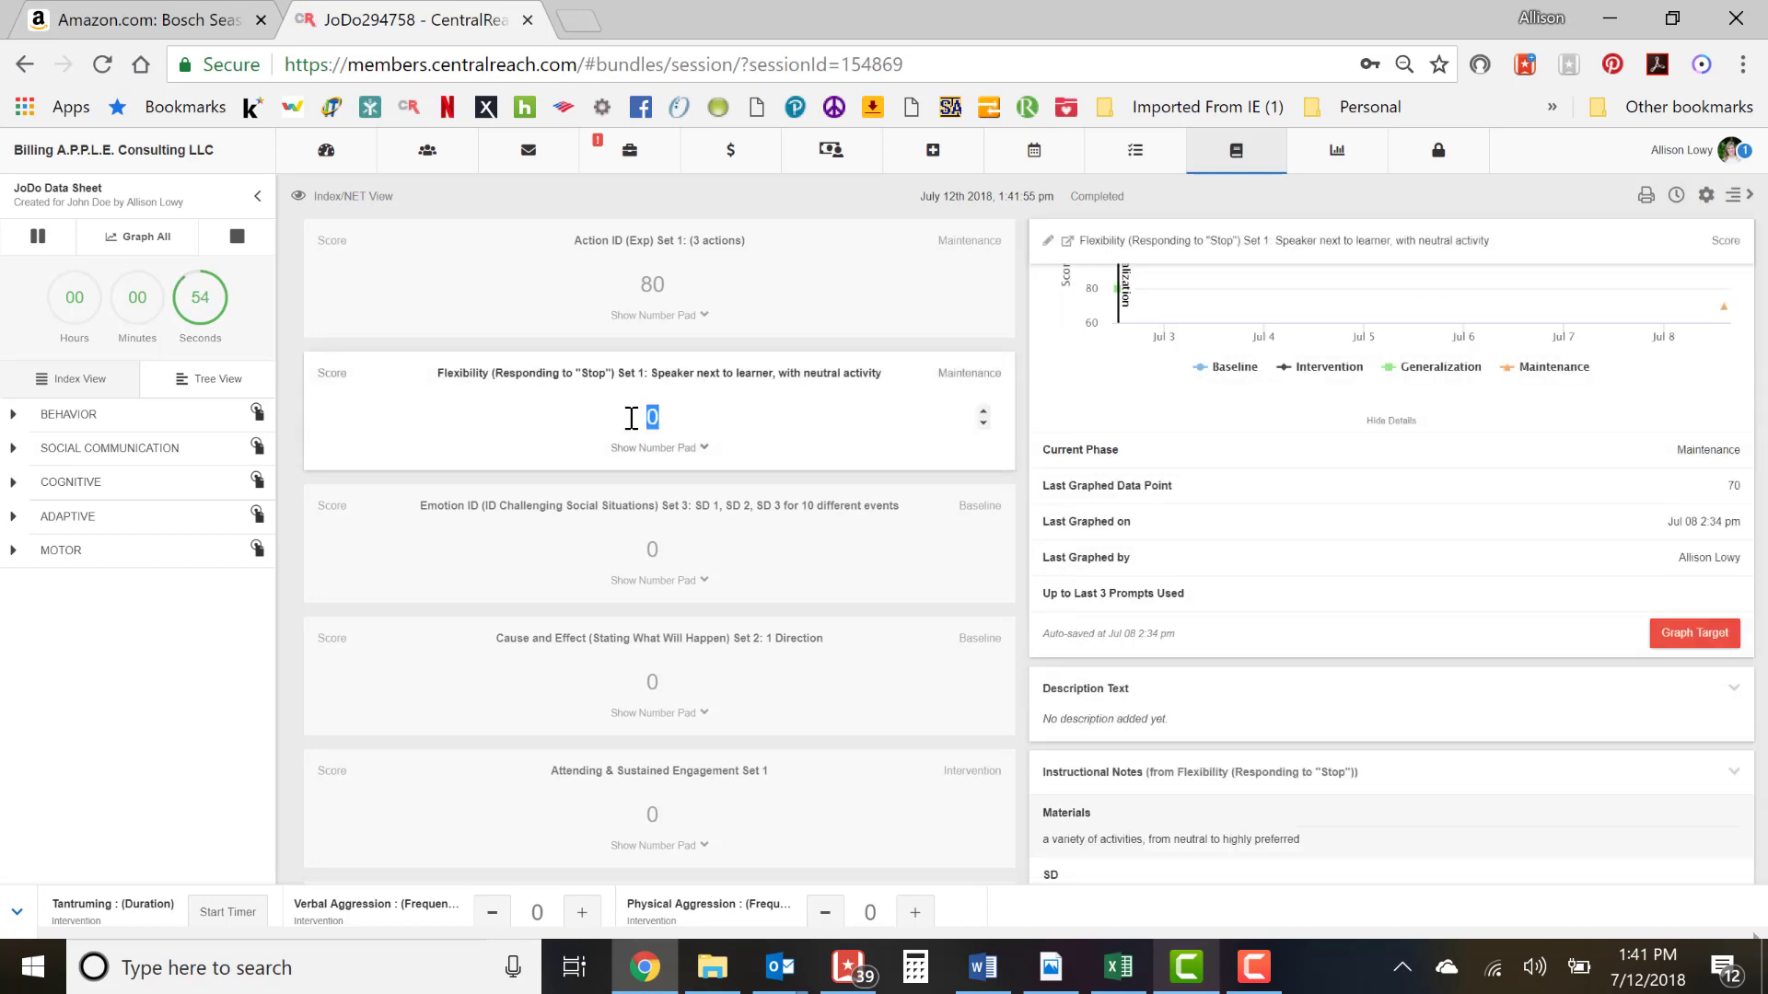
left_click_drag(672, 418, 629, 418)
type("70")
left_click(663, 552)
left_click_drag(664, 552, 649, 555)
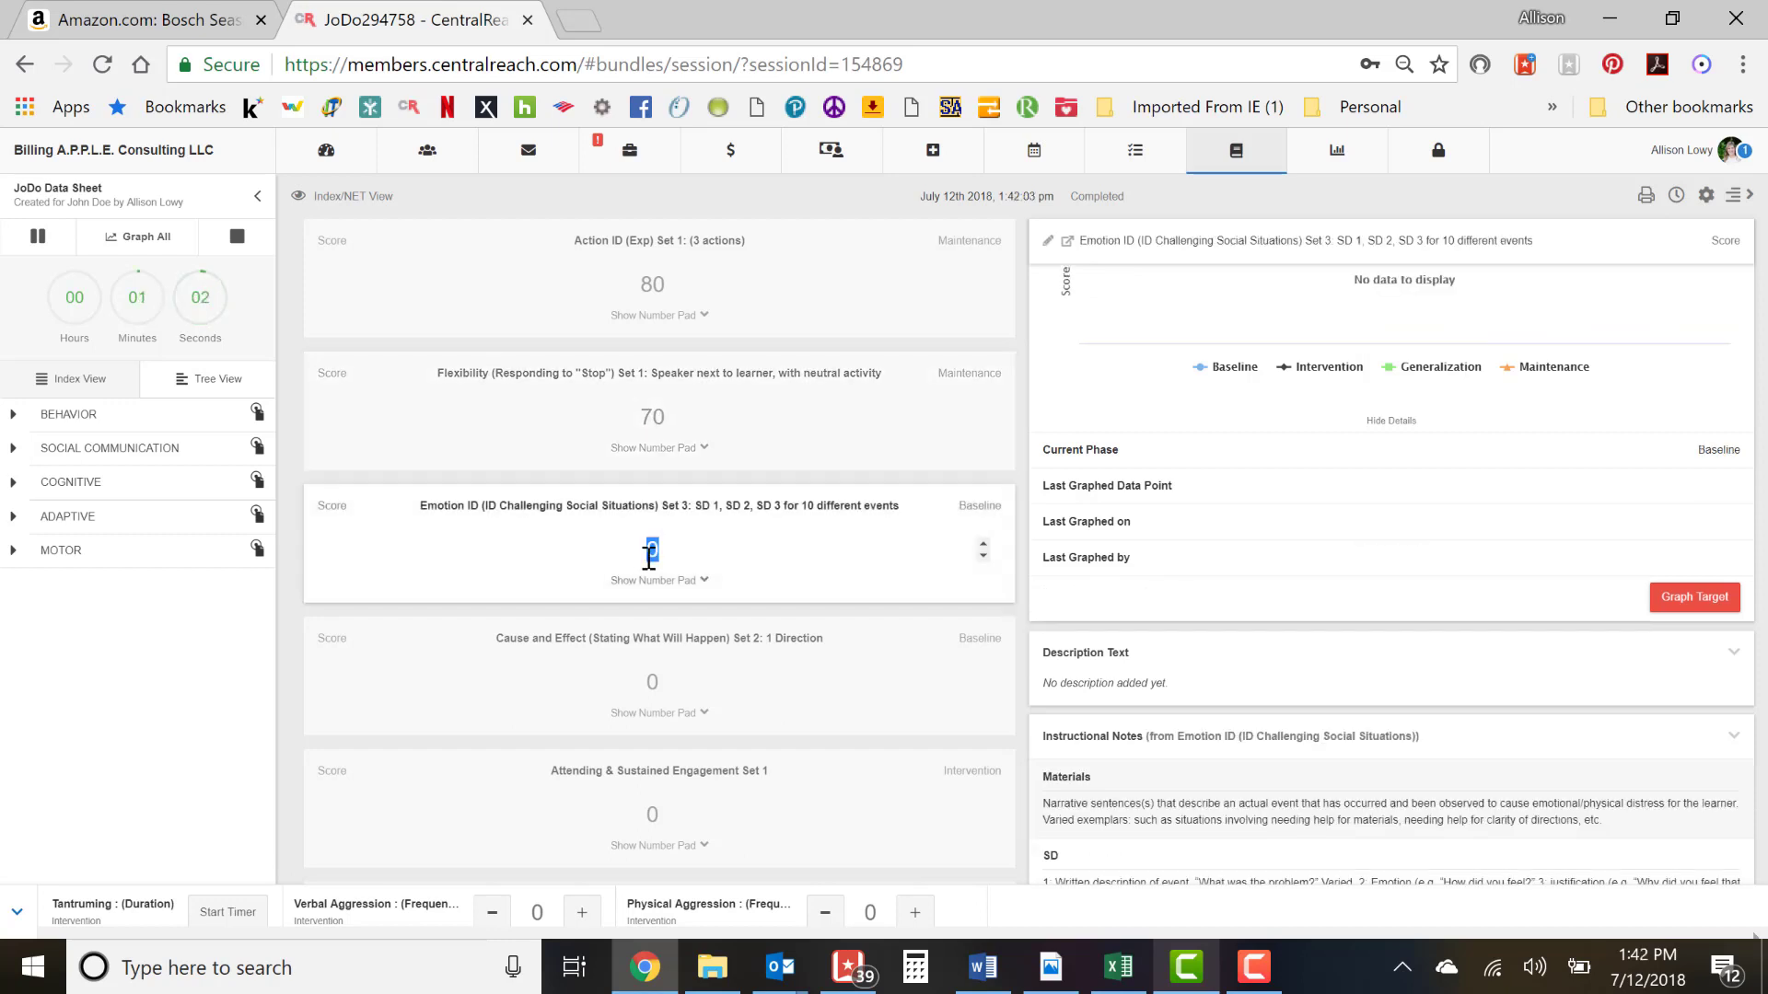
type("65")
Step: Set the score of the Attending & Sustained Engagement Set 1 target to 100
left_click(660, 685)
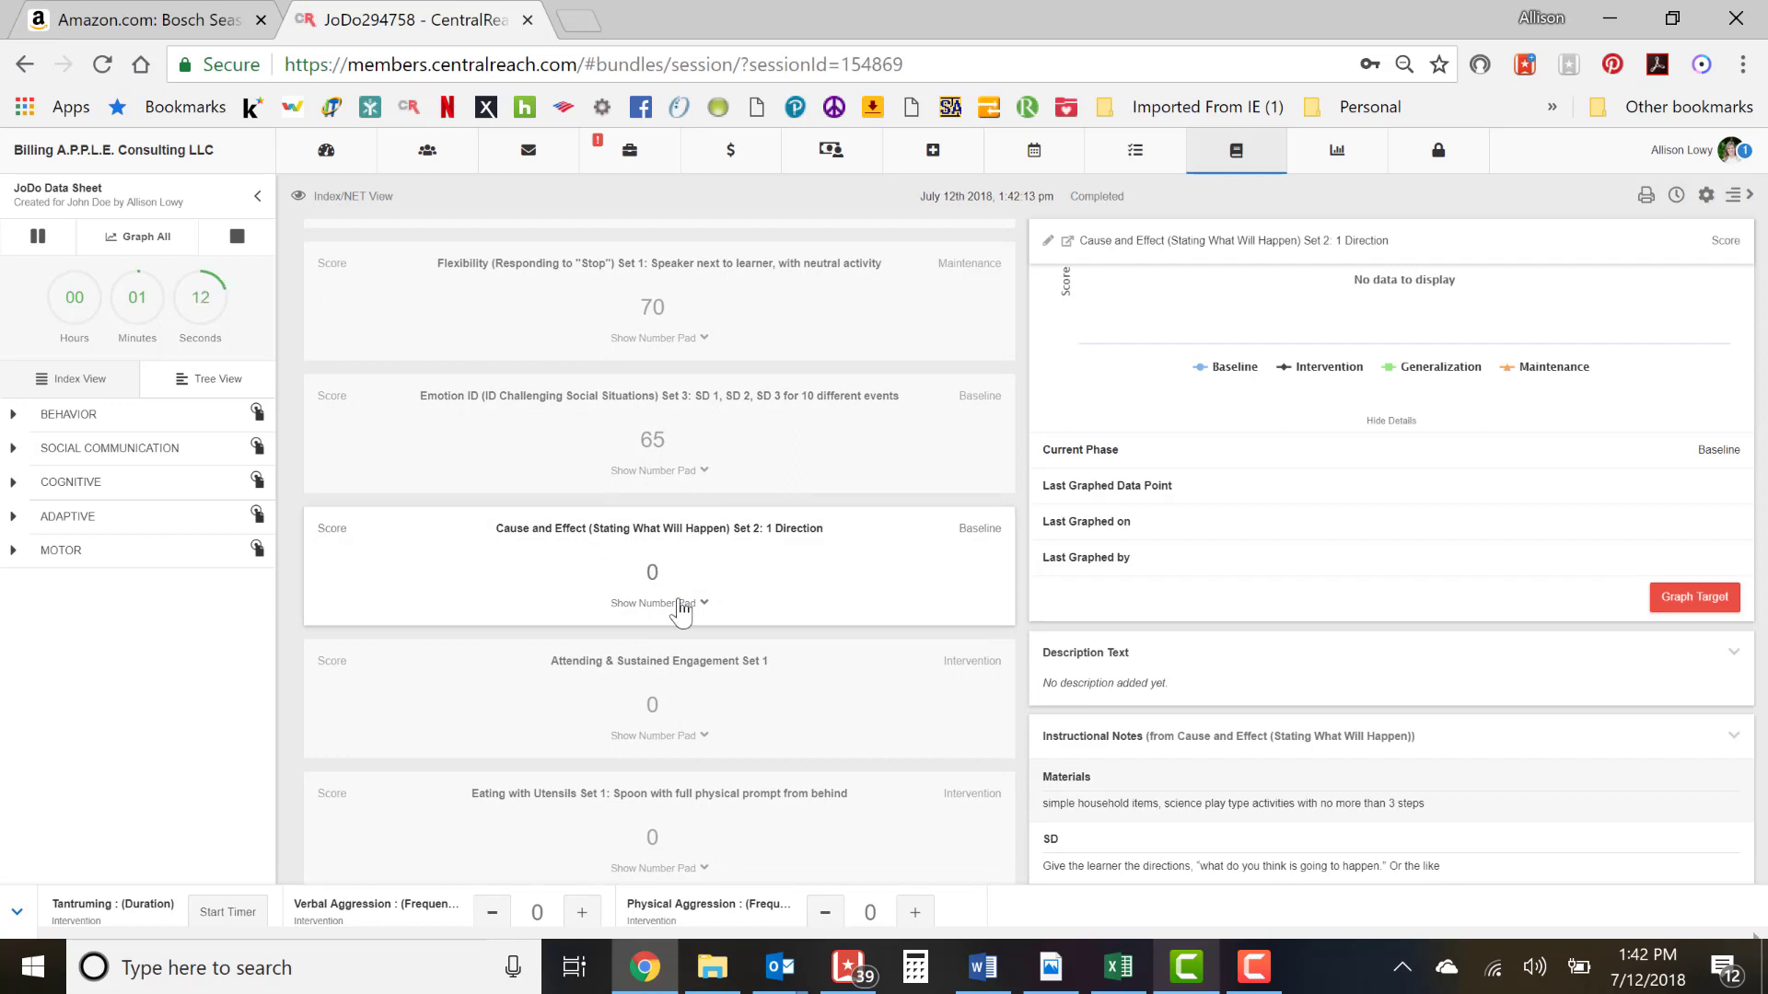
left_click(667, 705)
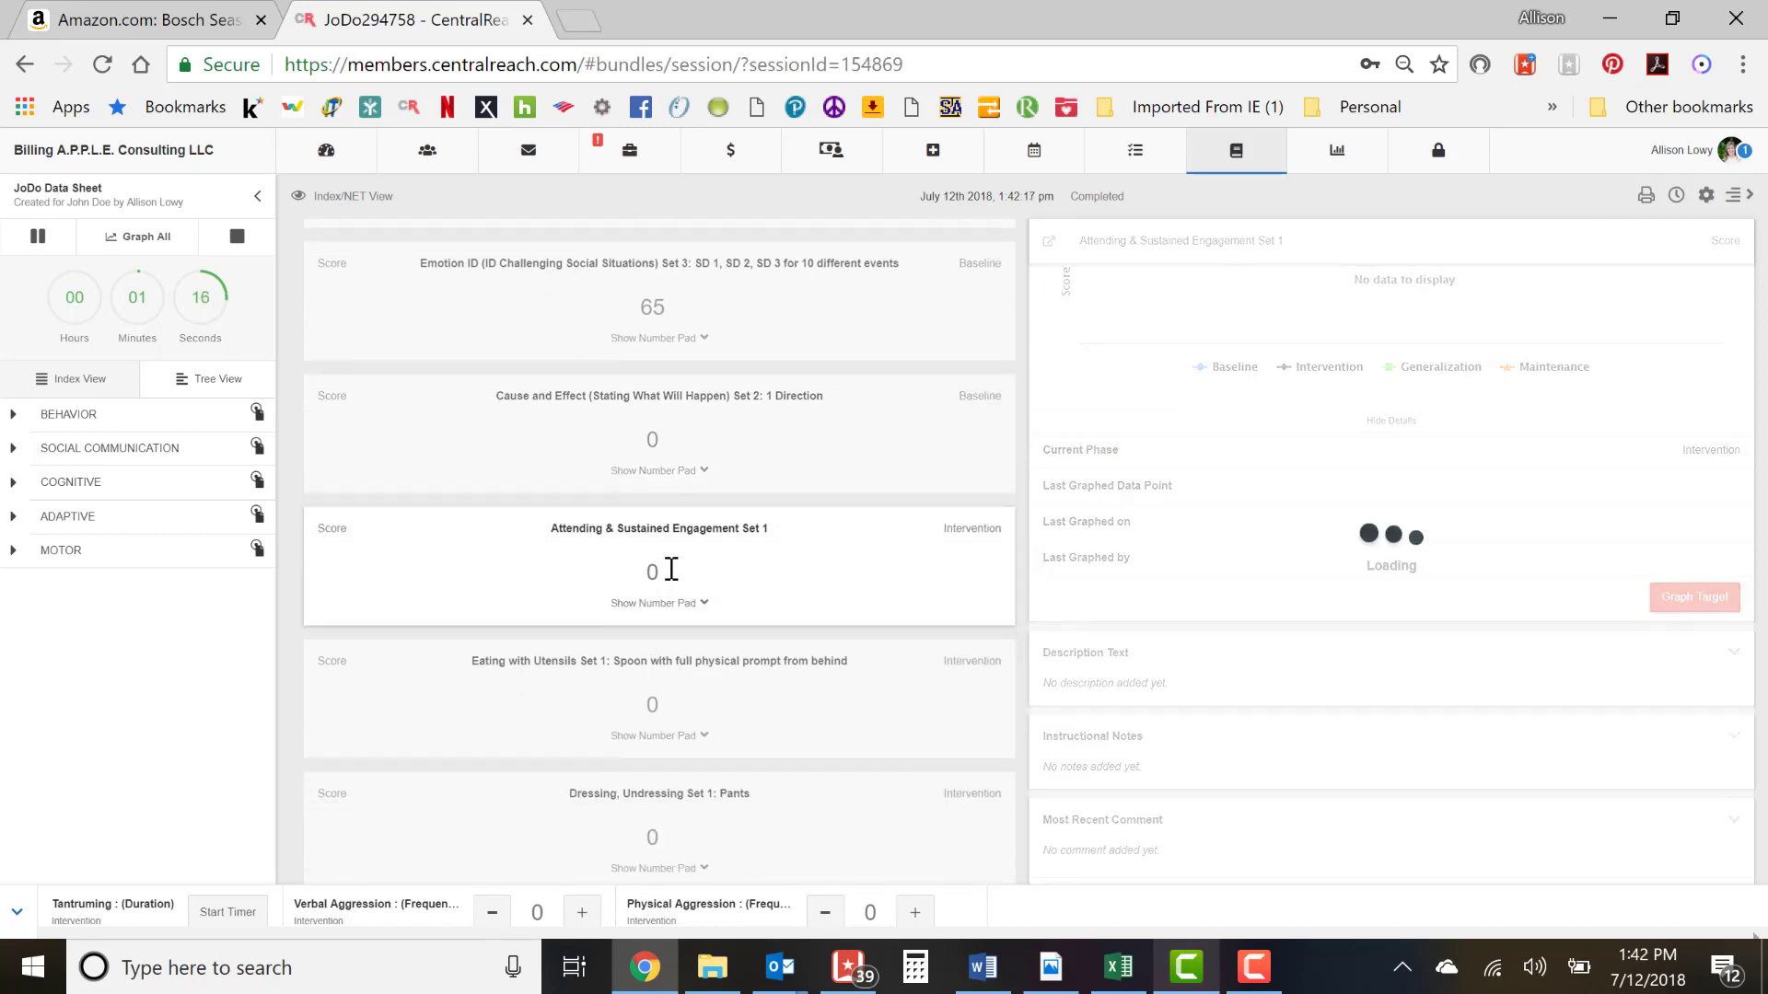
left_click(609, 572)
type("10")
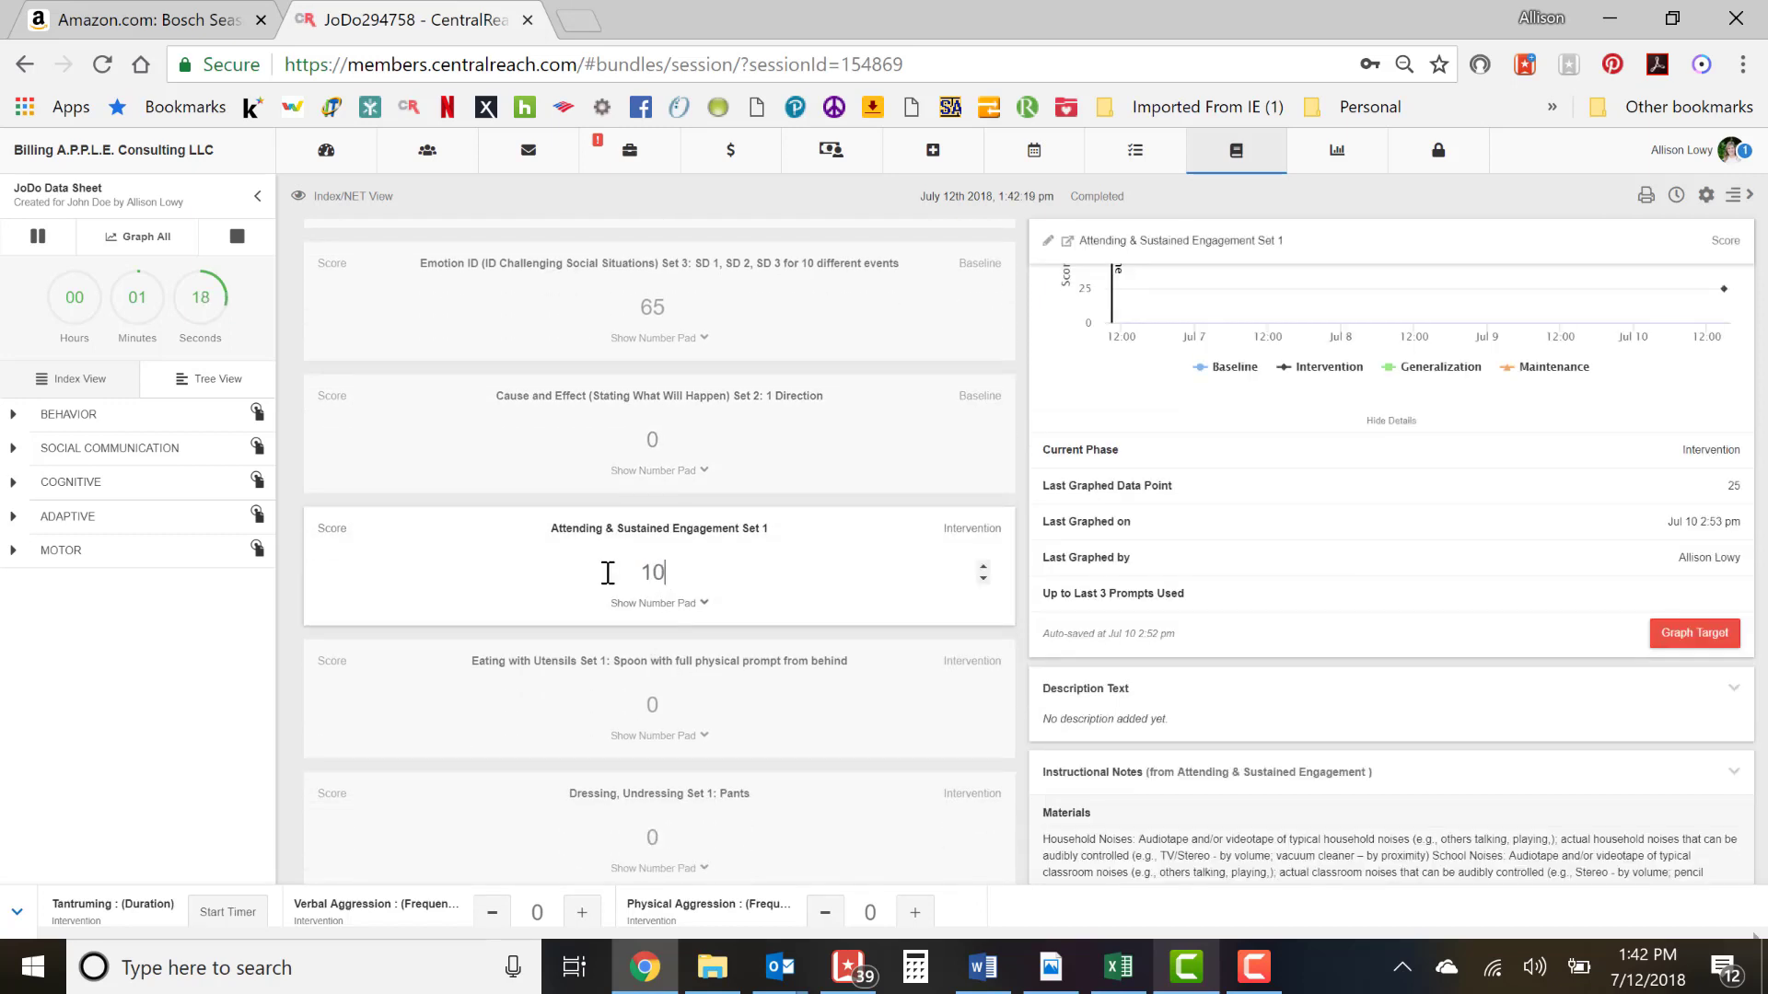
type("0")
left_click(746, 633)
Step: Graph all targets with collected data, also including the Verbal Aggression and Physical Aggression frequency targets
left_click(138, 241)
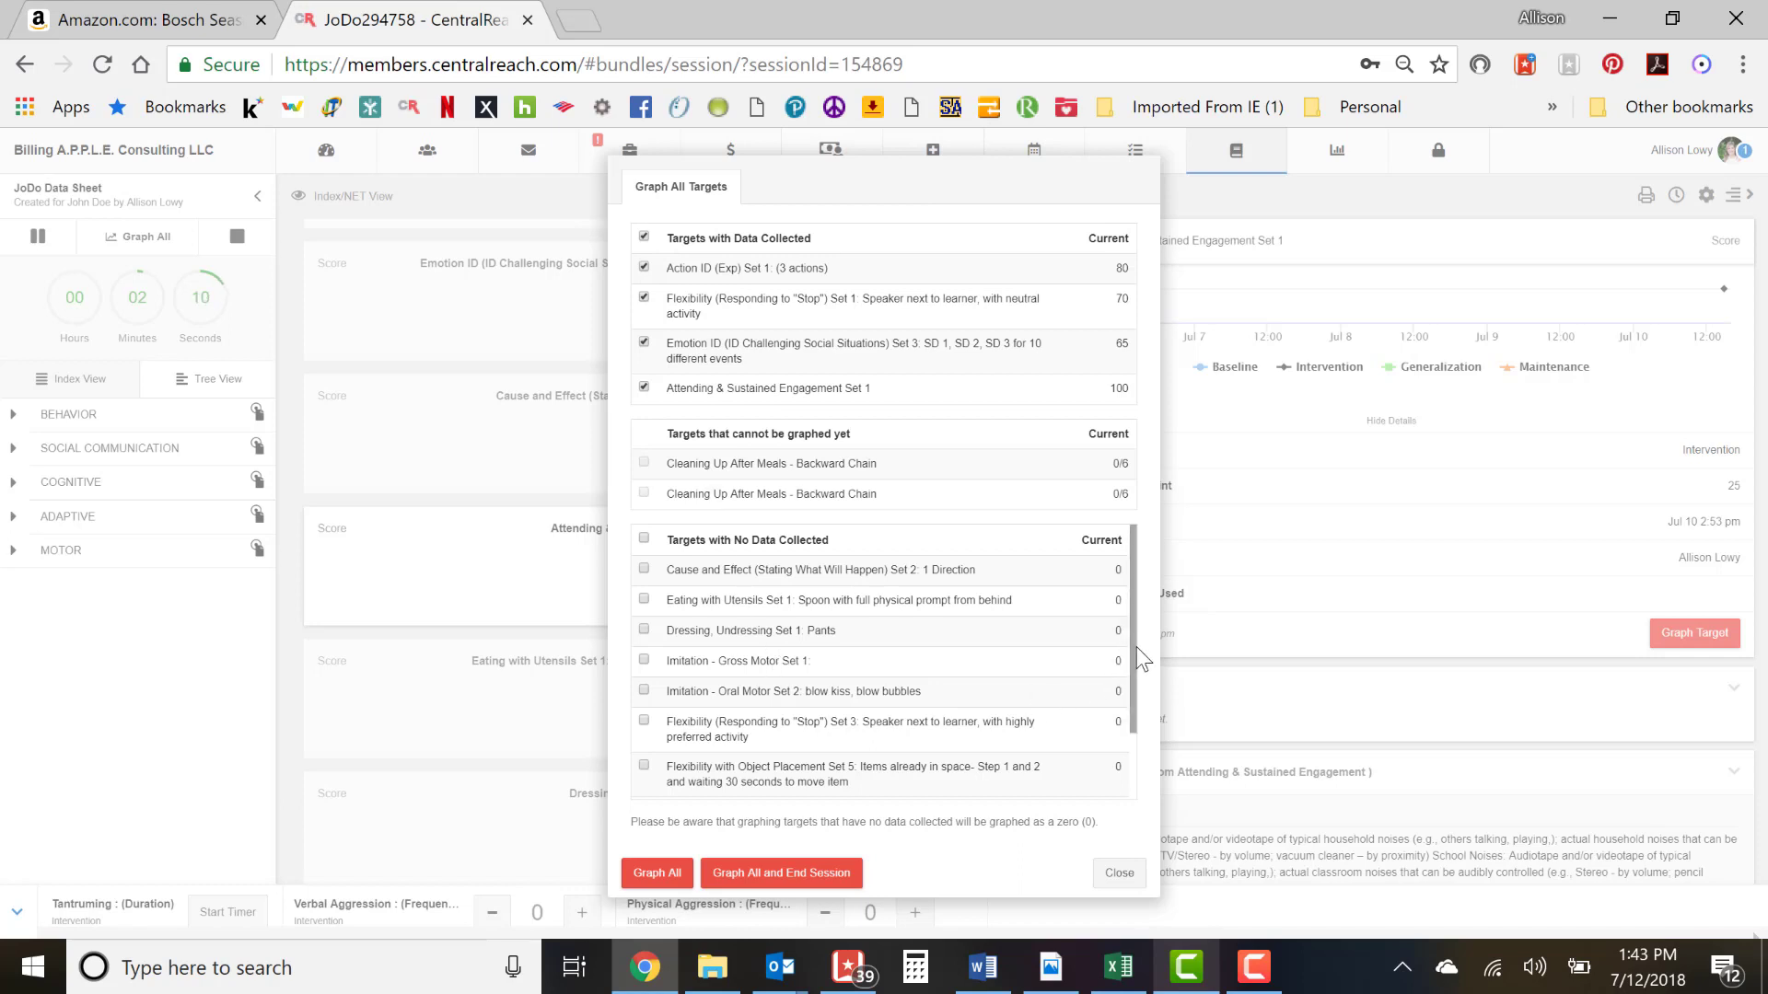
left_click_drag(1138, 690, 1135, 755)
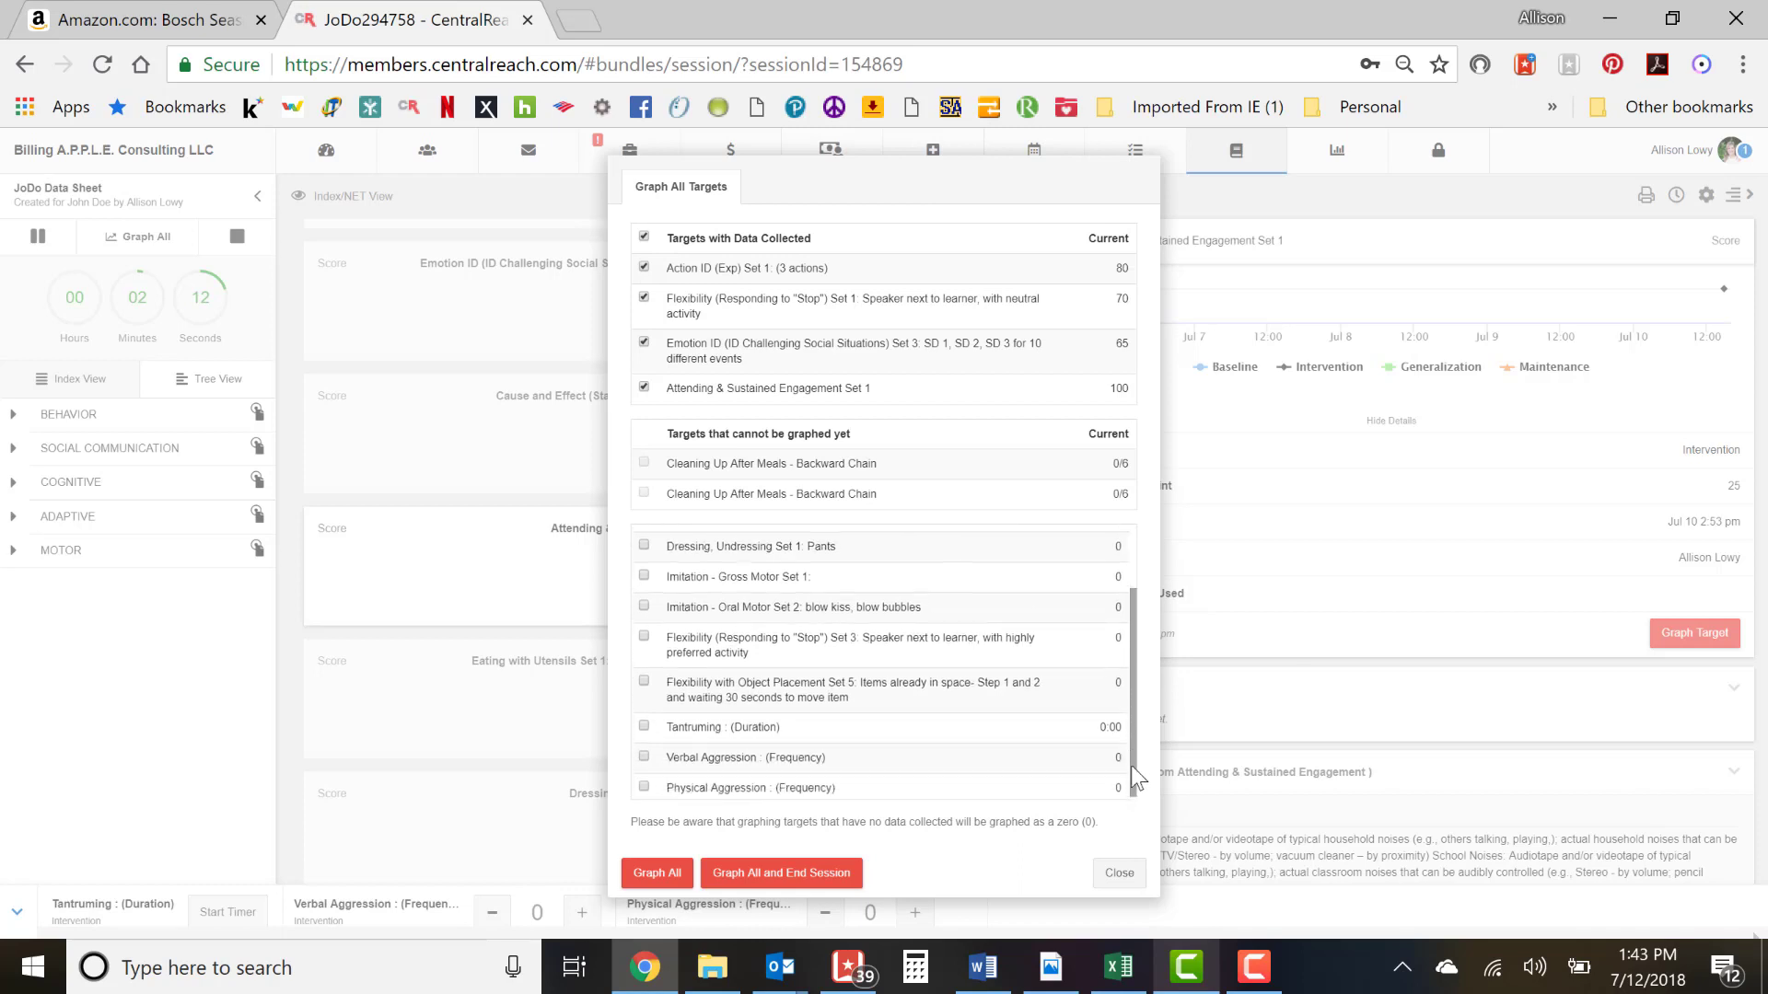
left_click(643, 753)
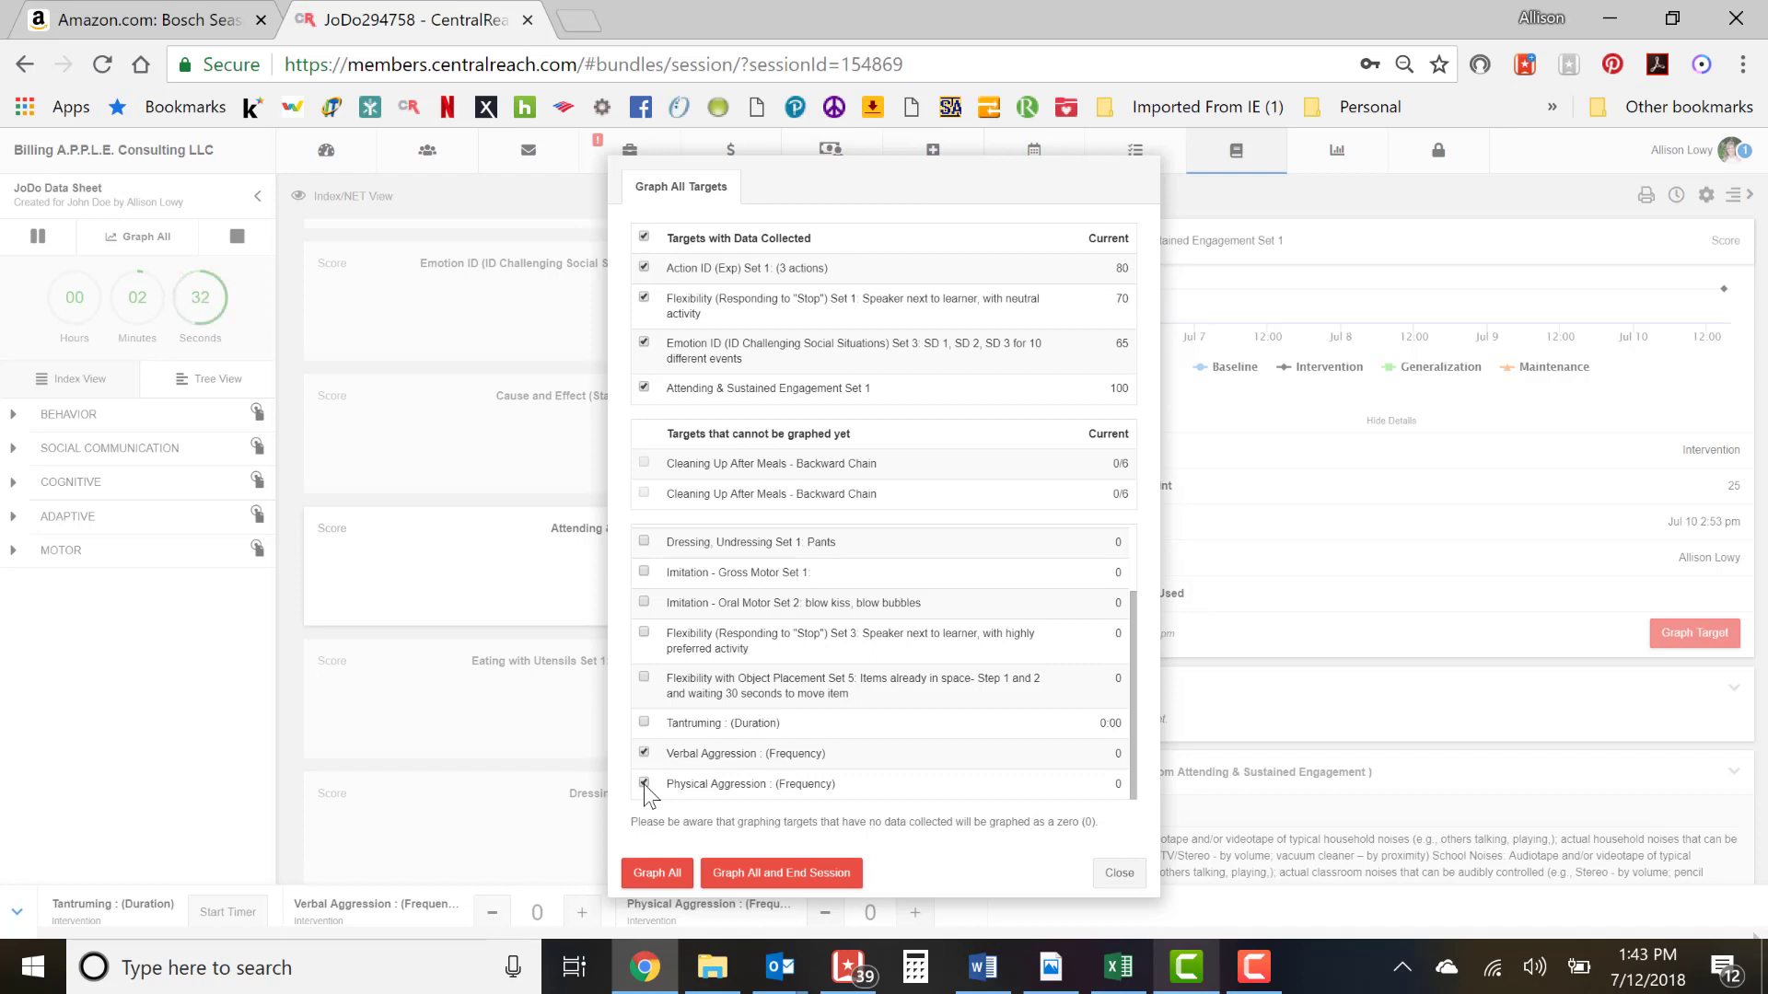
left_click(676, 882)
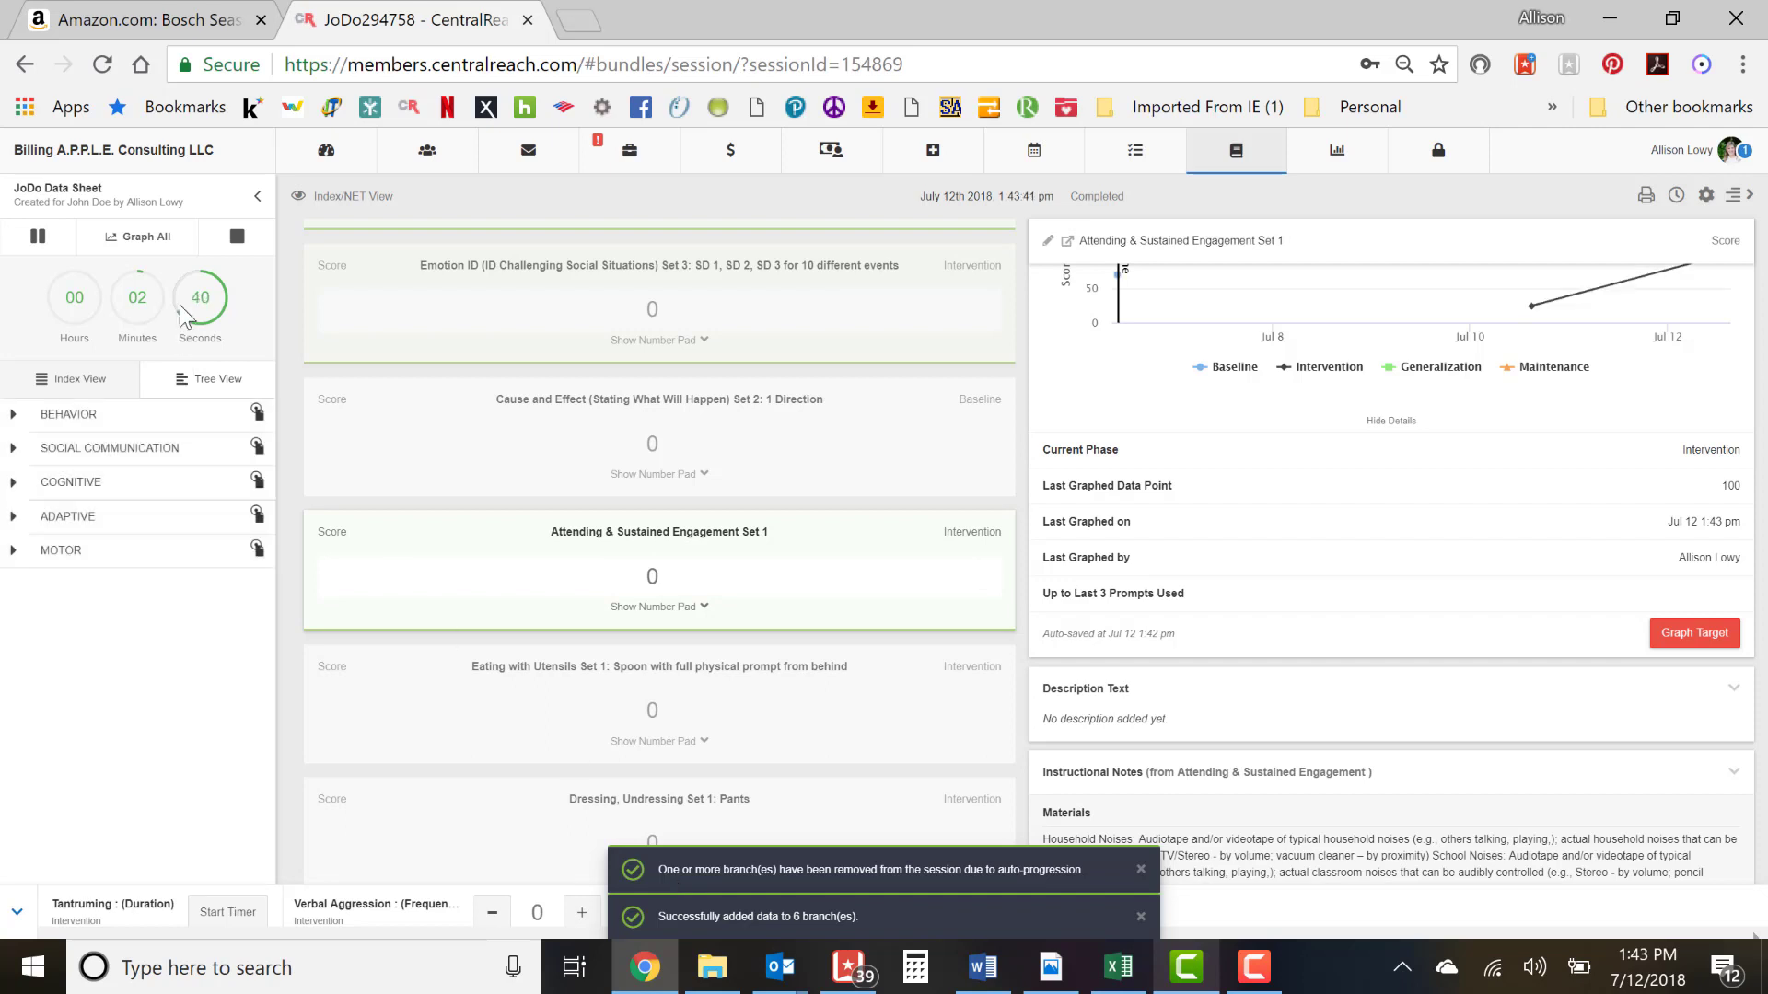
Step: End the running data collection session and confirm ending it
left_click(239, 243)
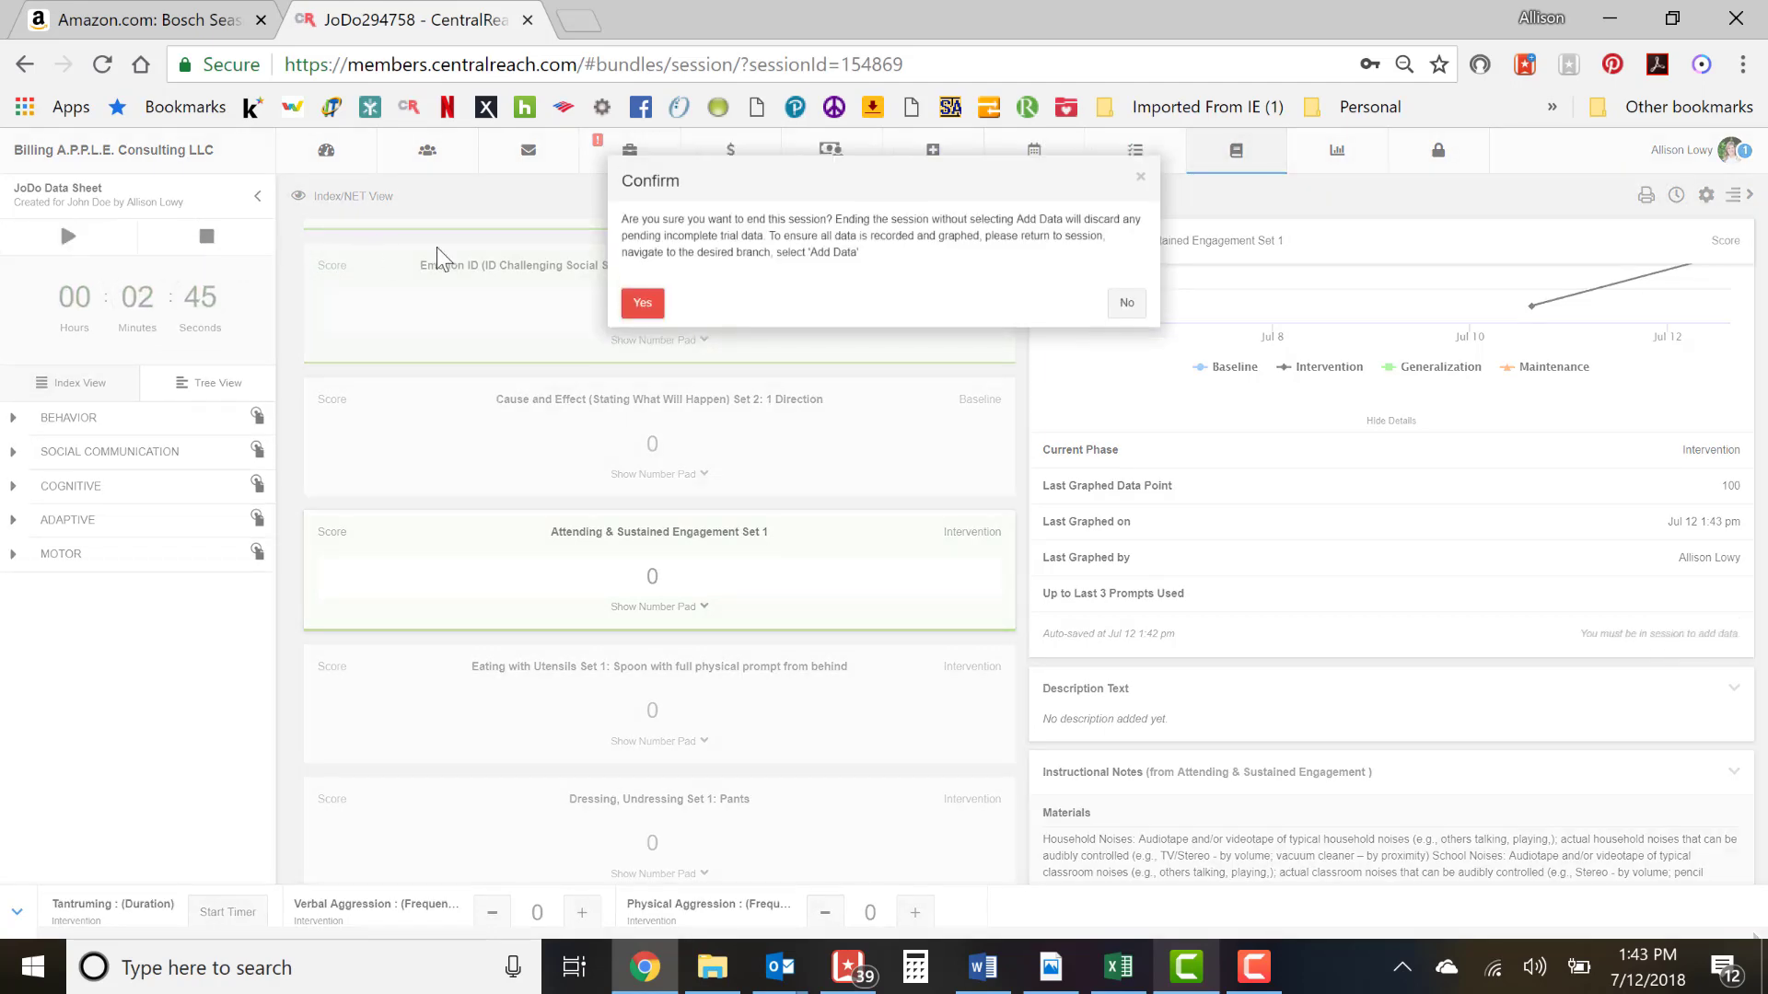
left_click(641, 303)
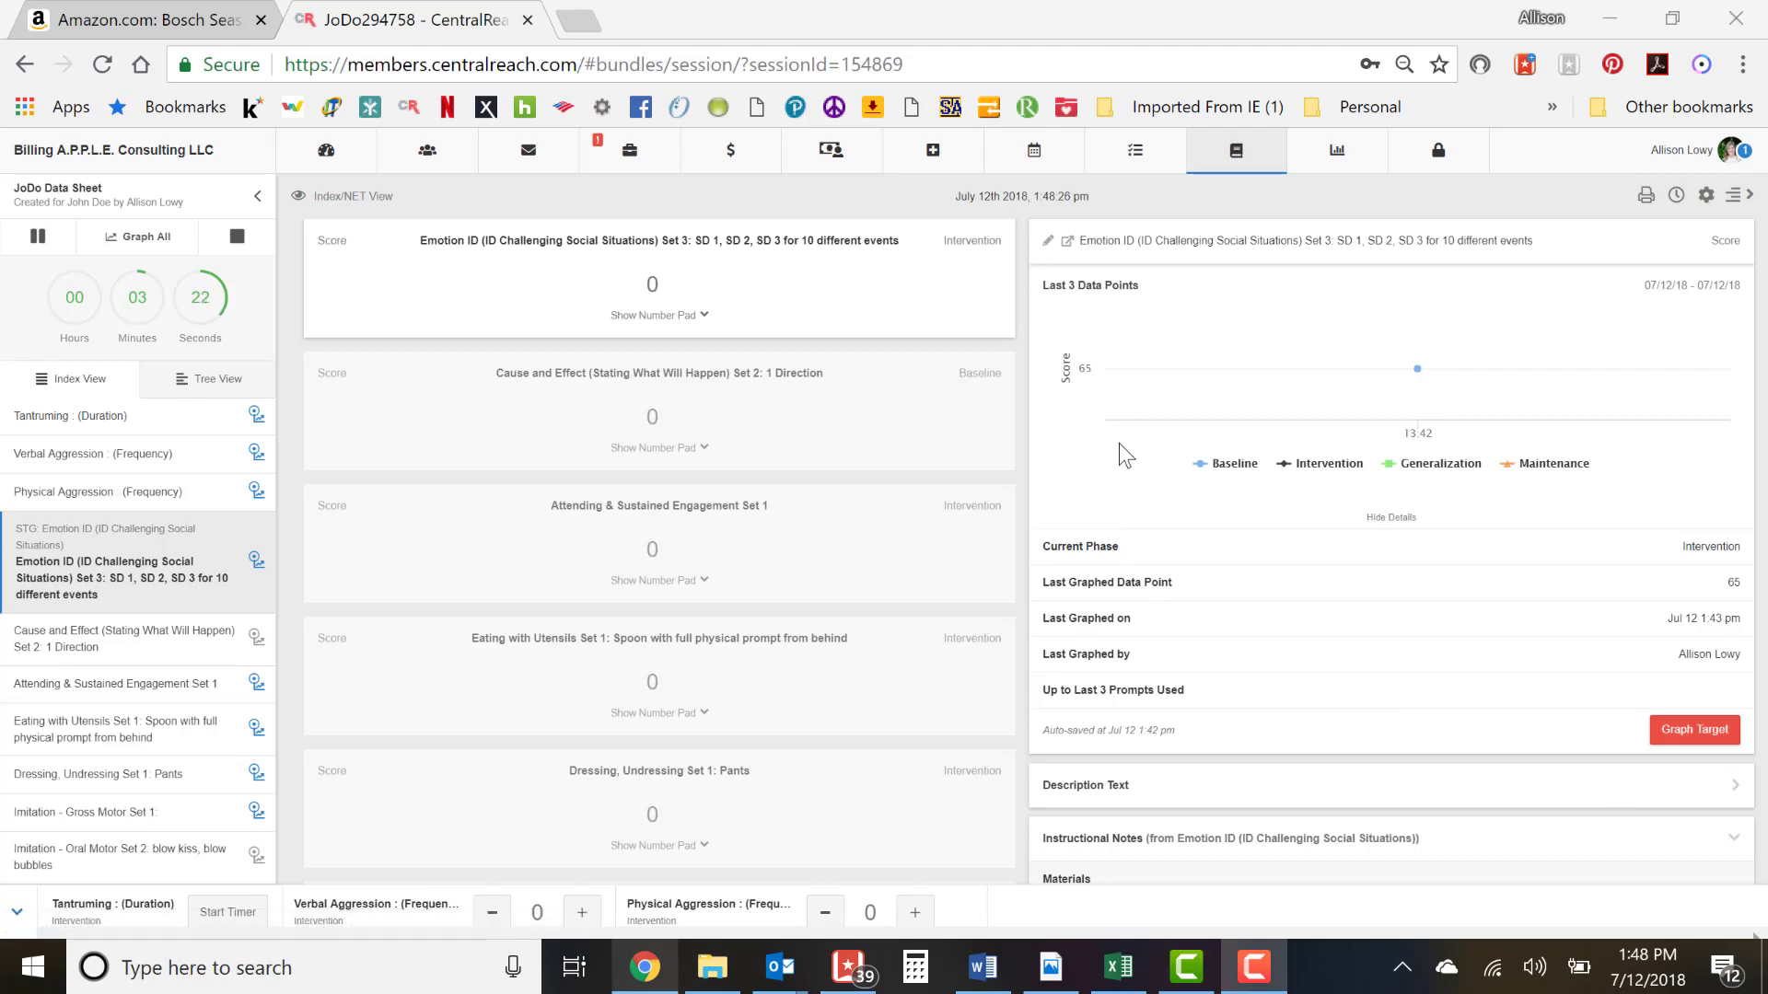
Step: Save the comment "was very upset about a certain emotion today" on the Emotion ID Set 3 target
mouse_move(1193, 411)
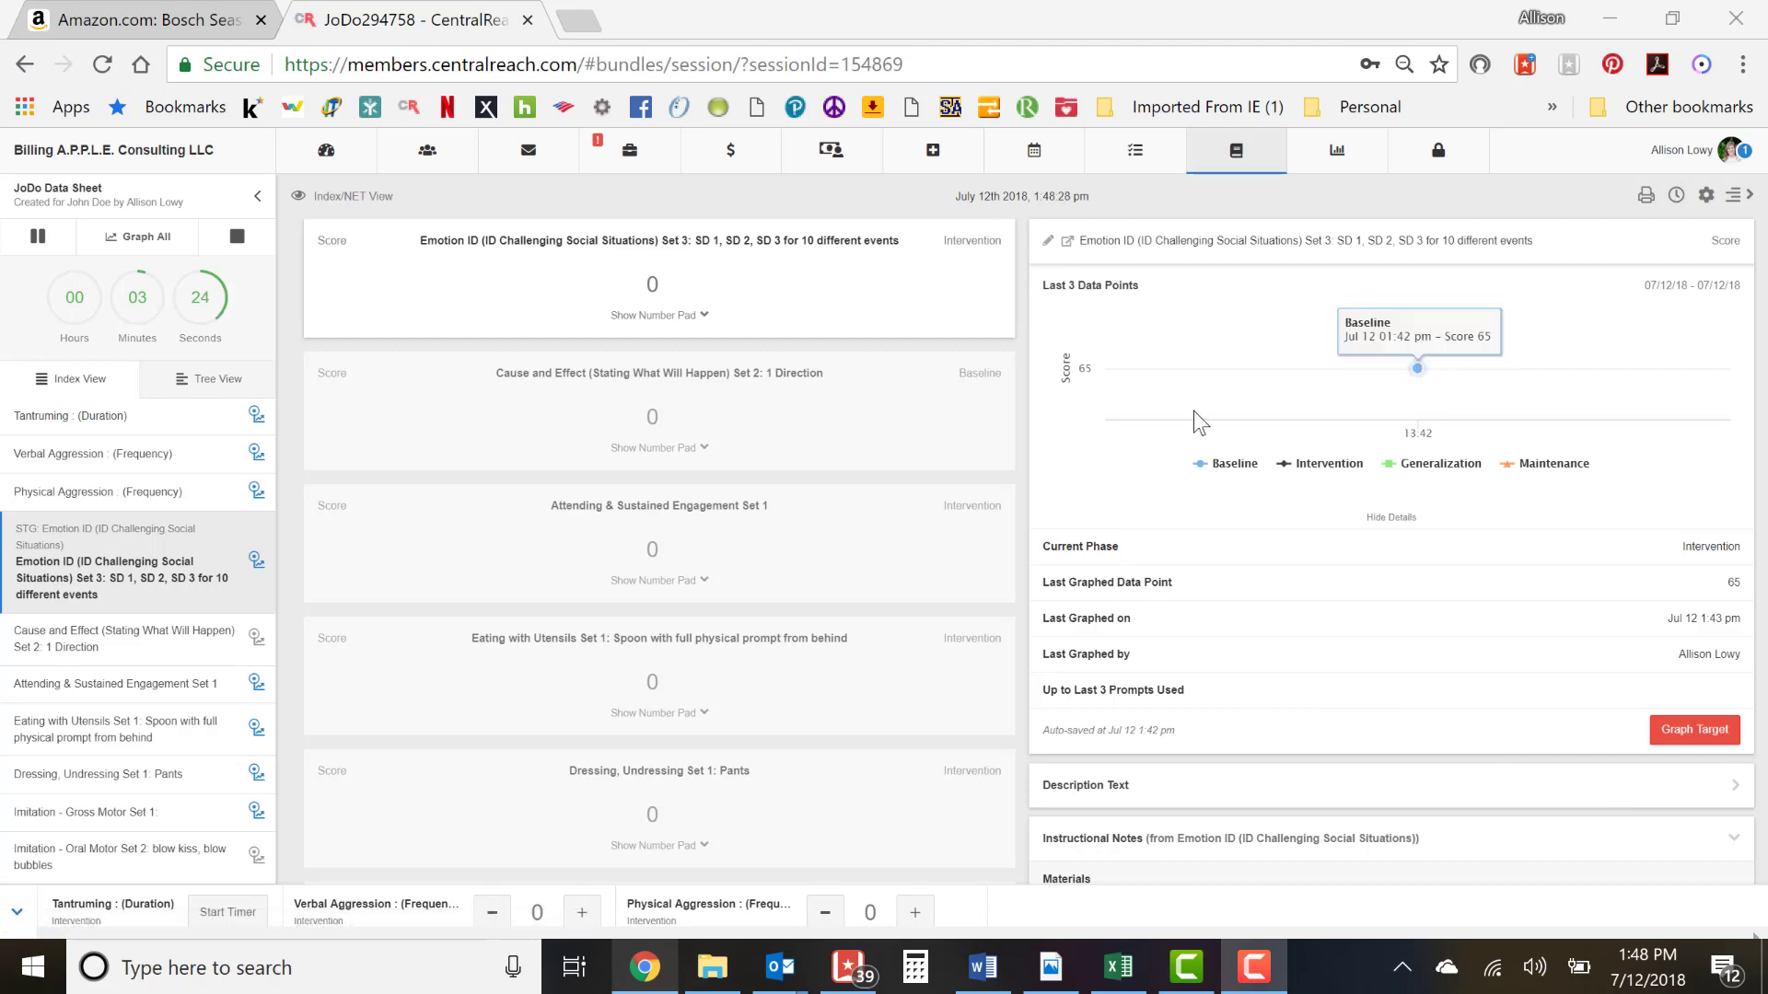
scroll(1211, 461, "down", 5)
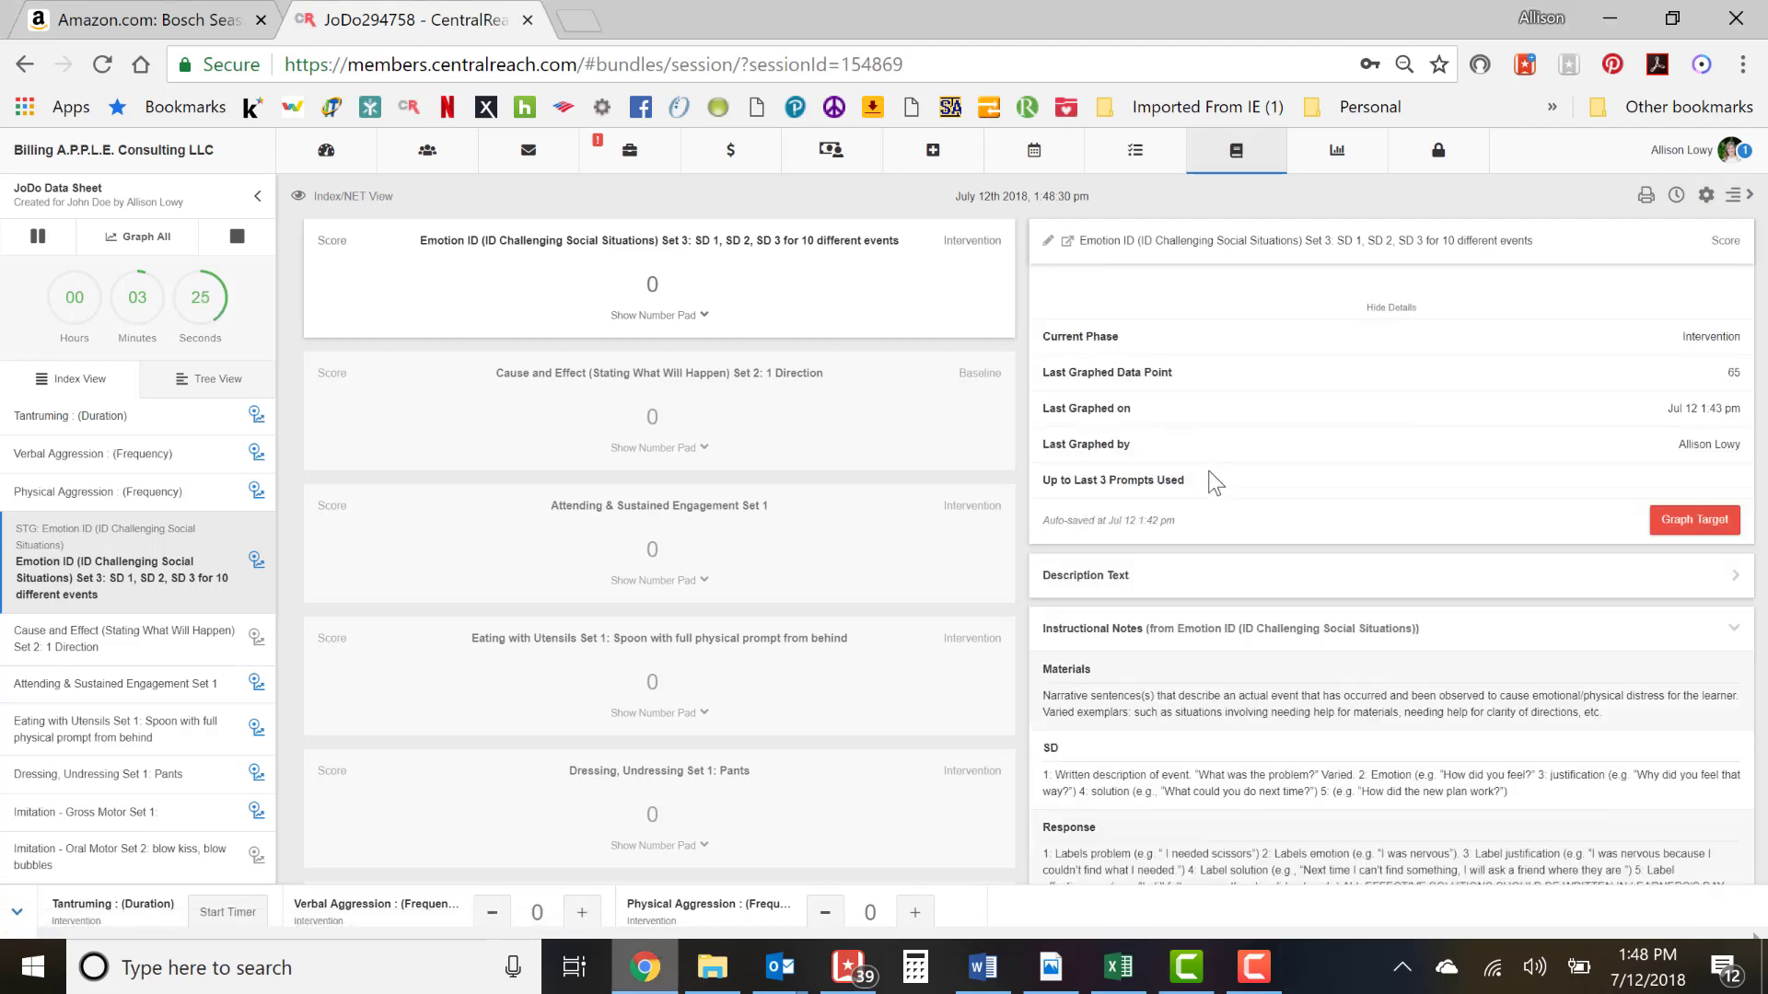
scroll(1214, 482, "down", 10)
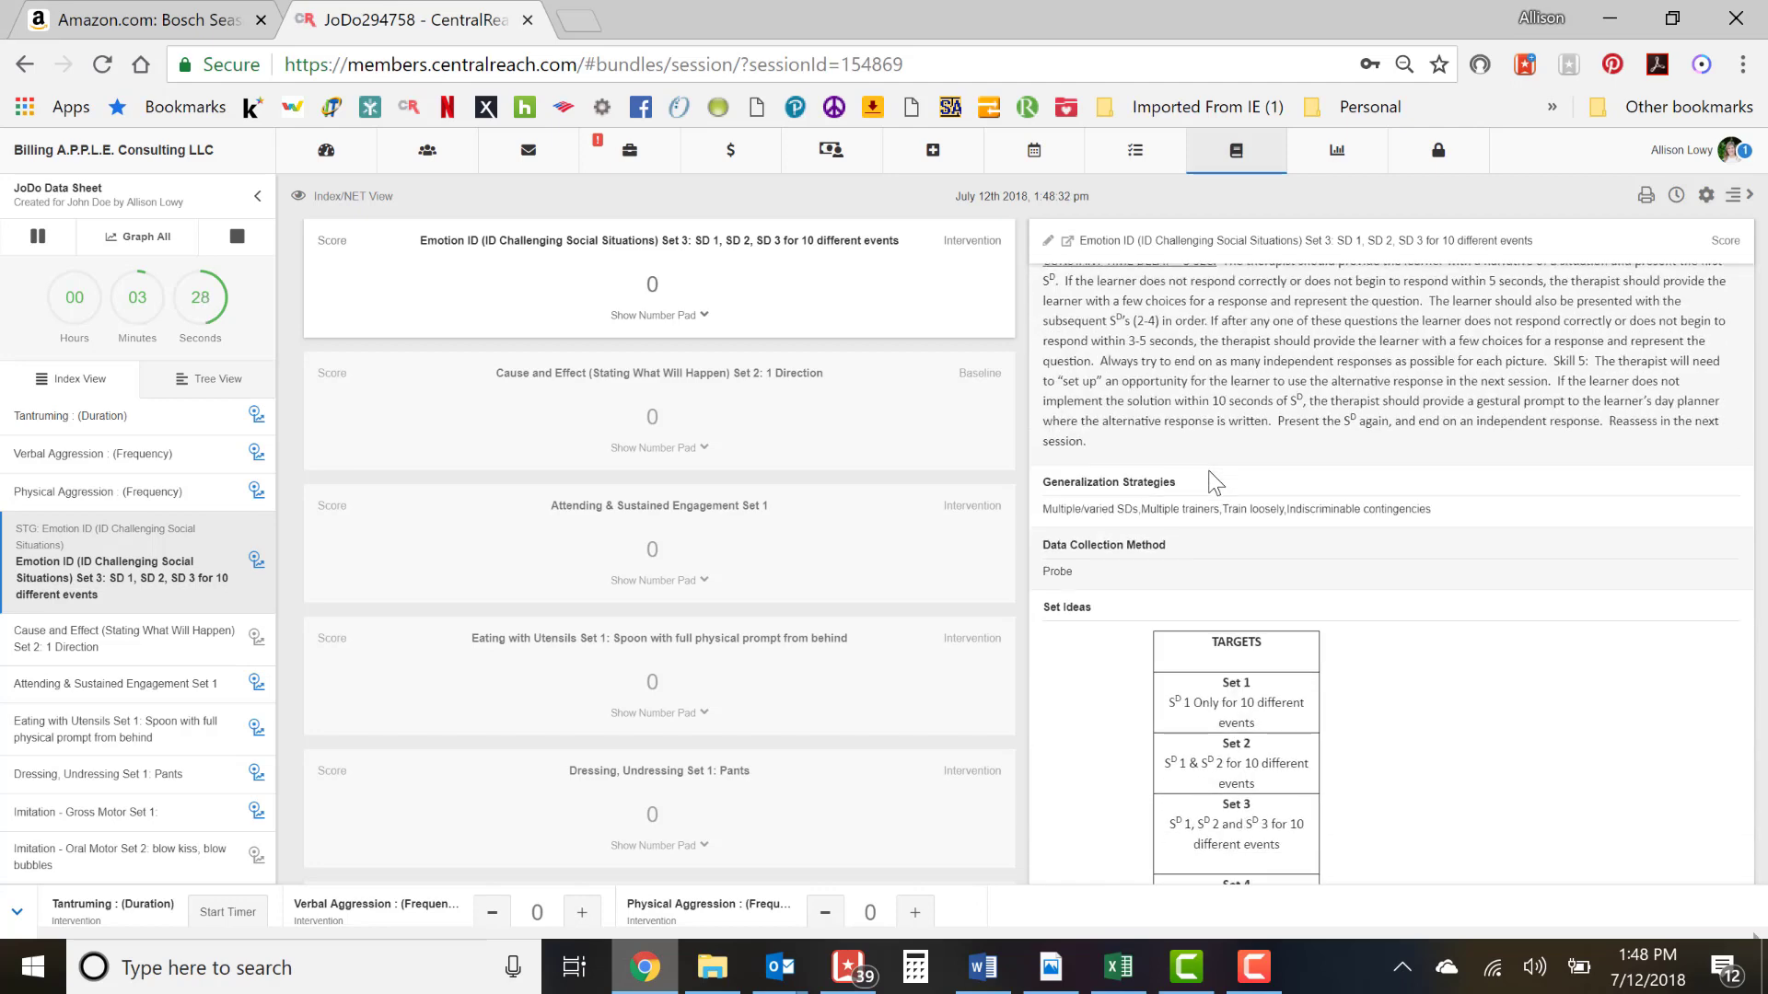
scroll(1214, 482, "down", 1)
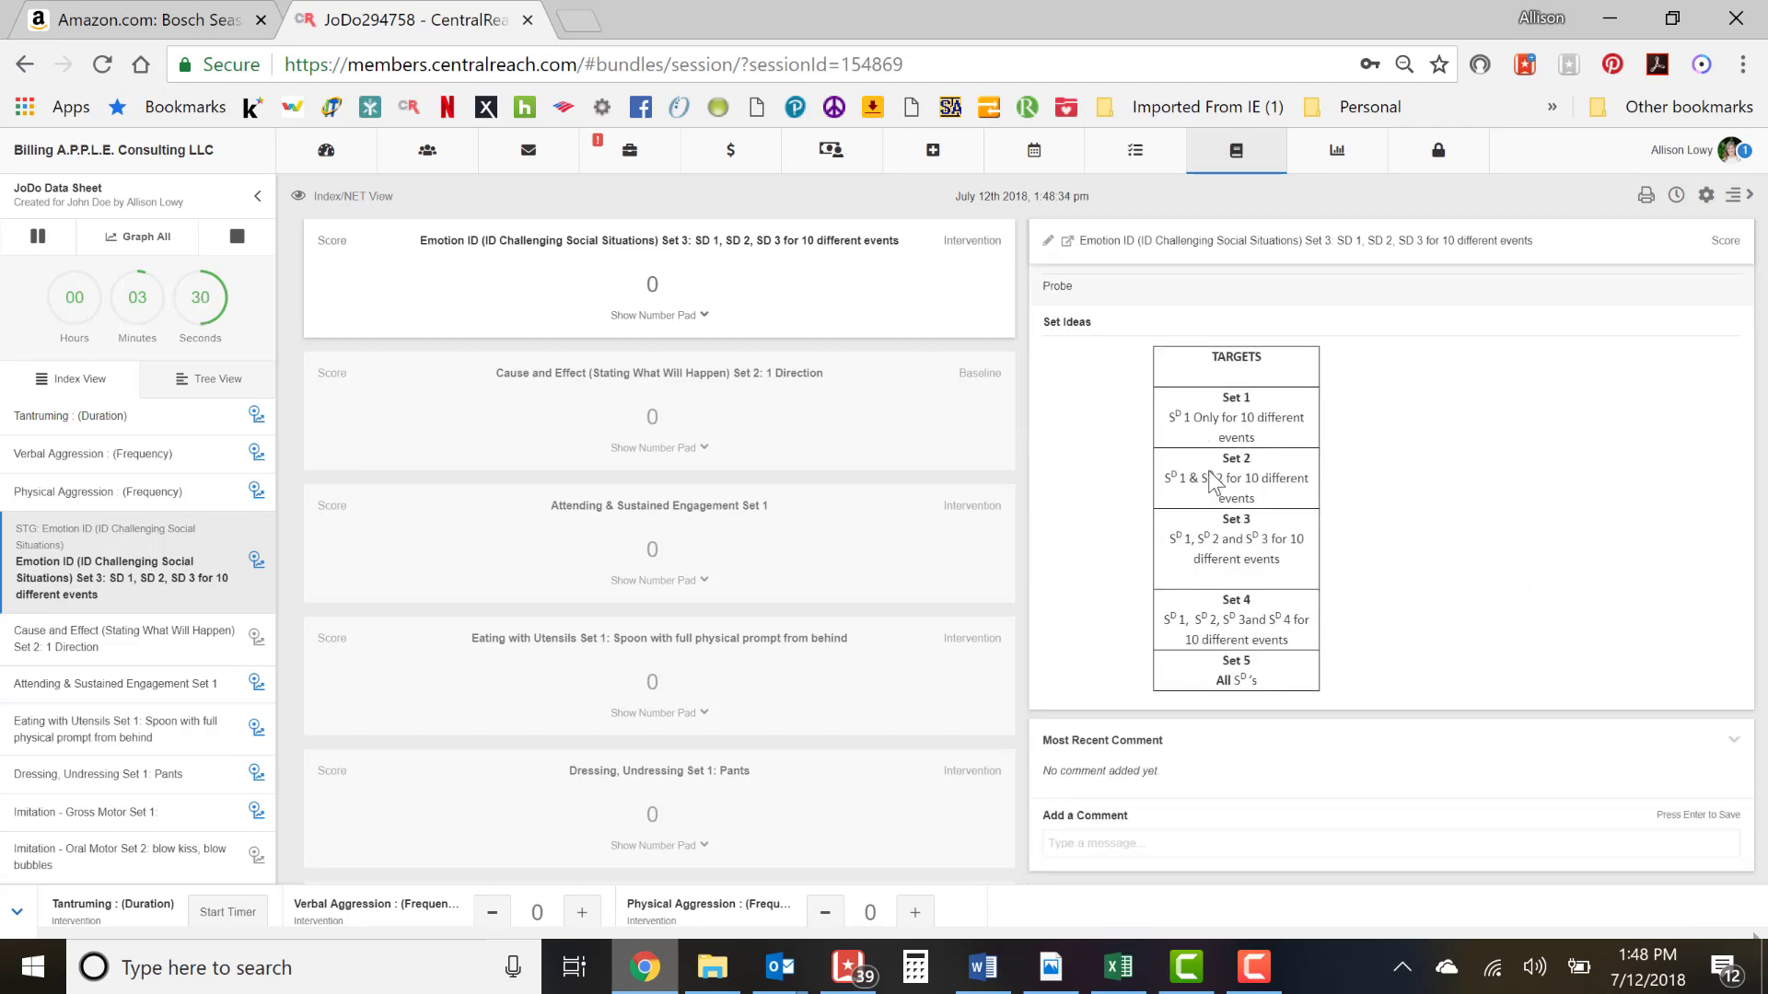
left_click(1068, 846)
type("was v")
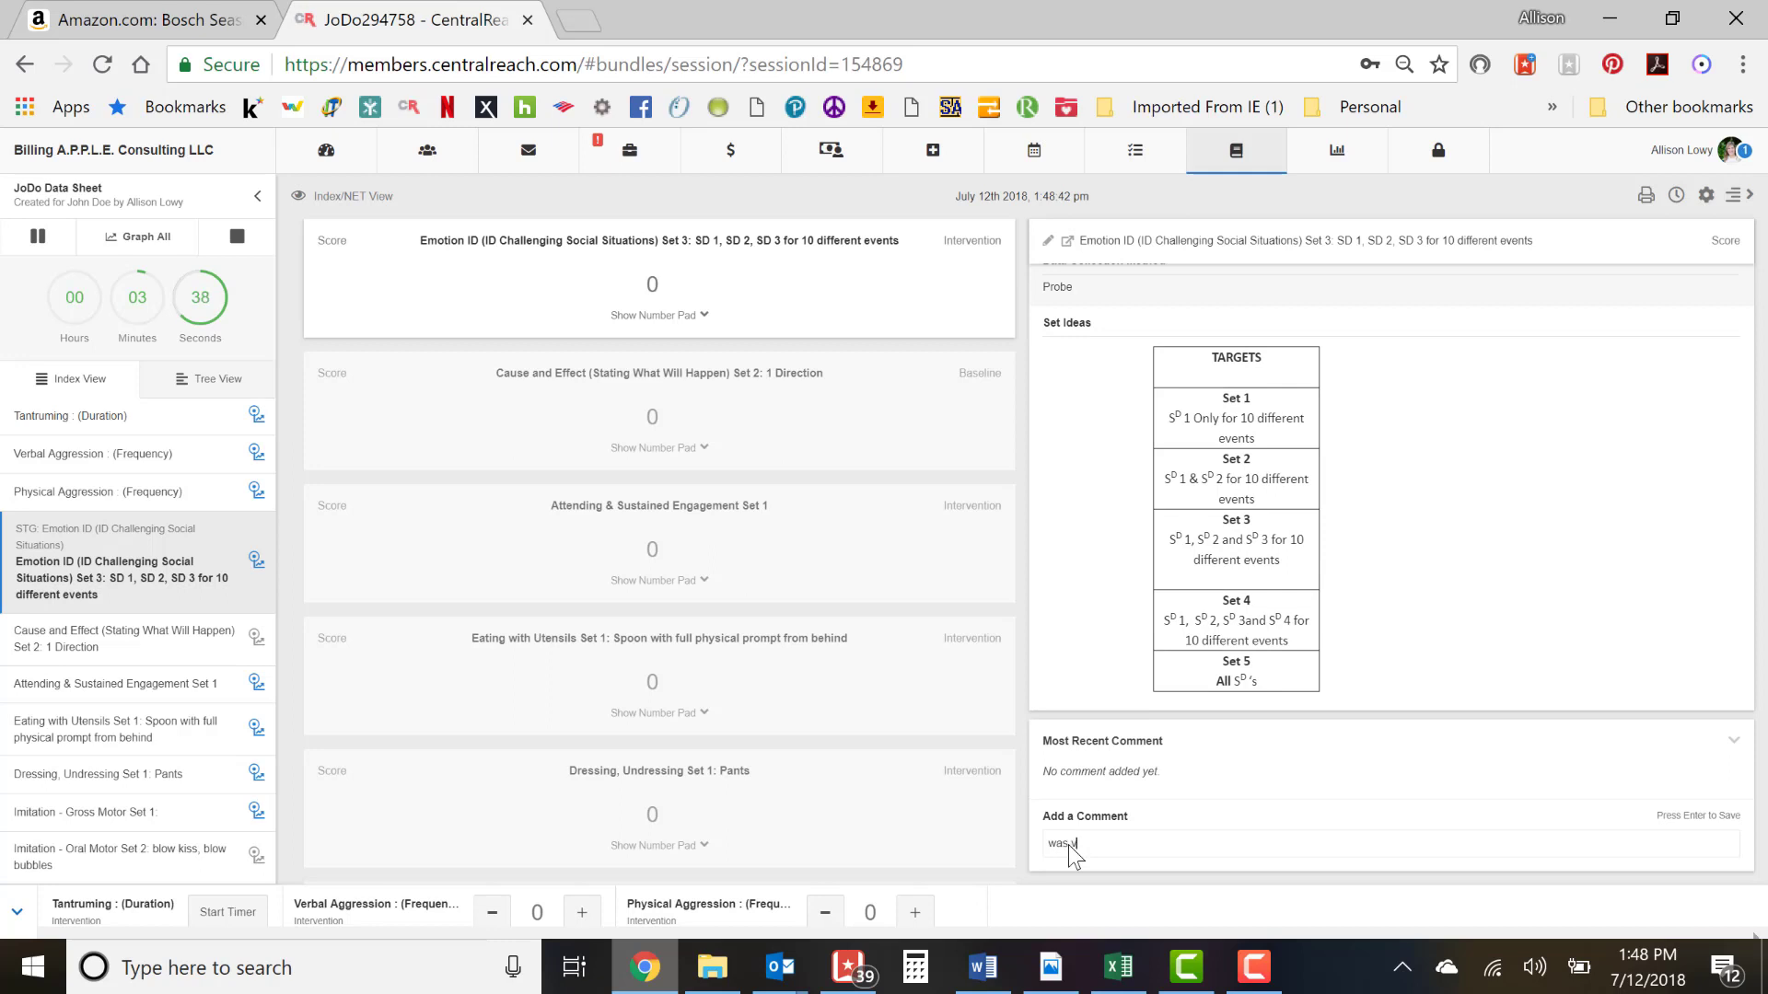
type("ery upset about")
left_click(1068, 845)
left_click(1159, 845)
type("a certain emotion today")
key("Return")
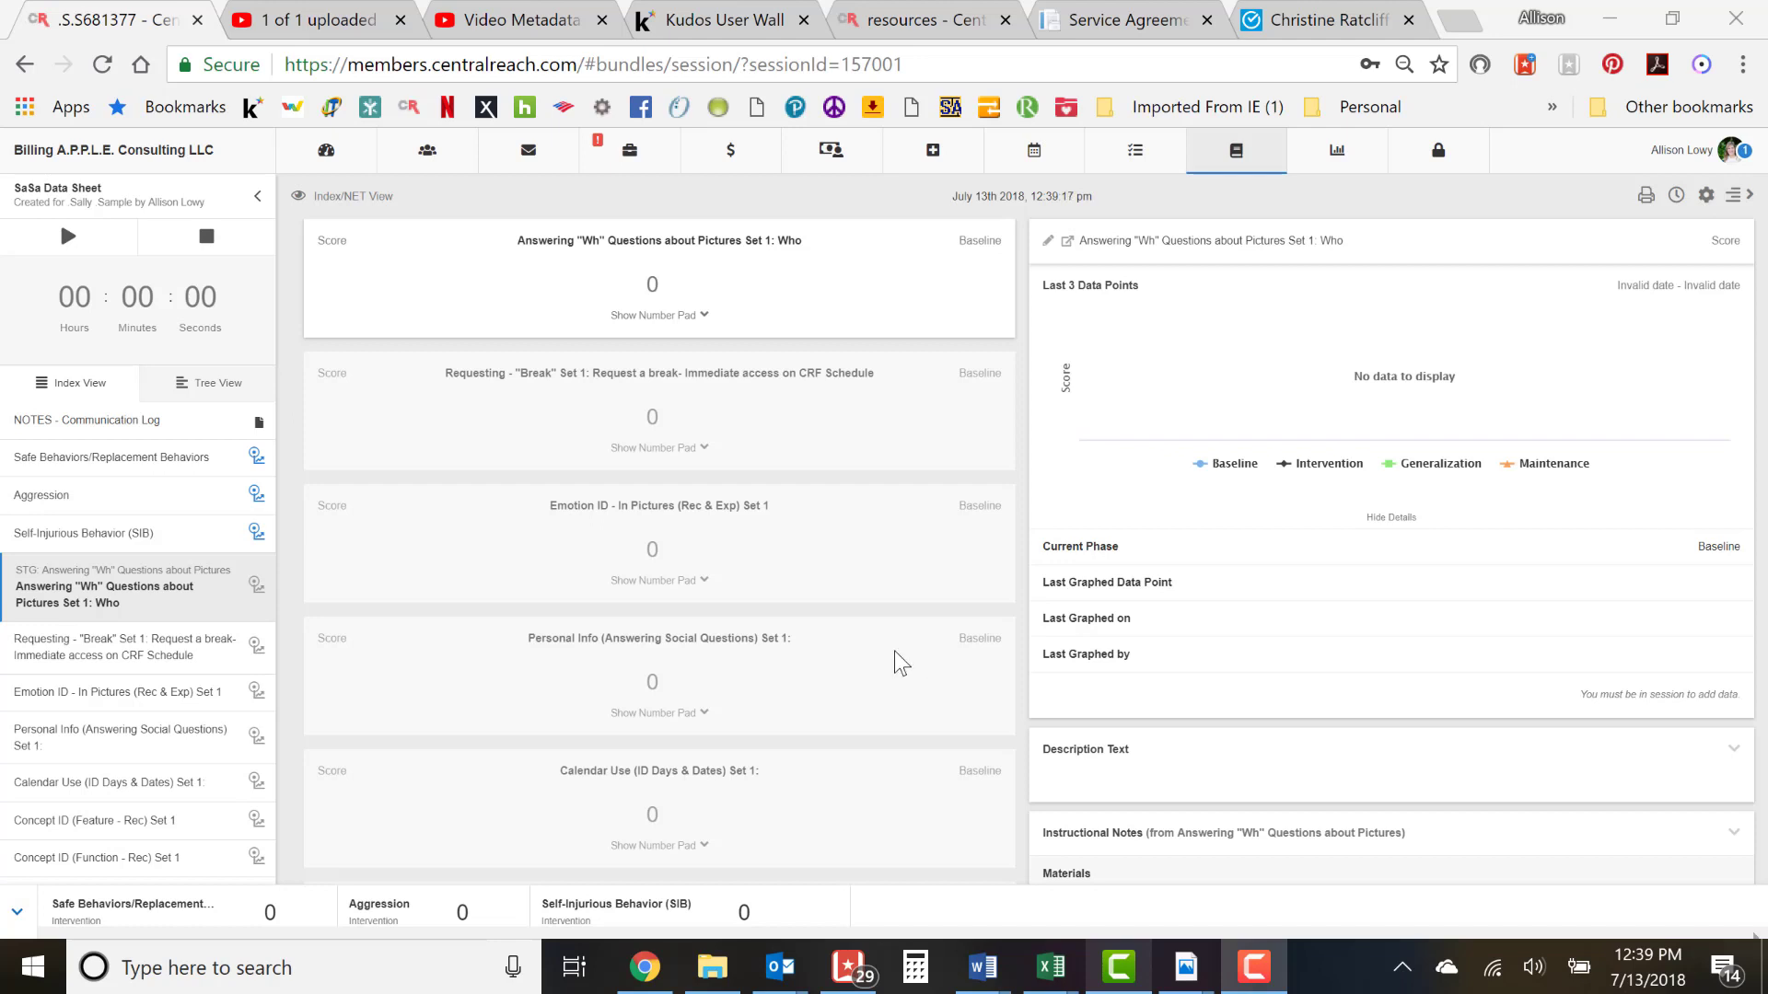
Step: Open the comments of the NOTES - Communication Log on the SaSa Data Sheet and start a new comment
left_click(219, 437)
left_click(219, 436)
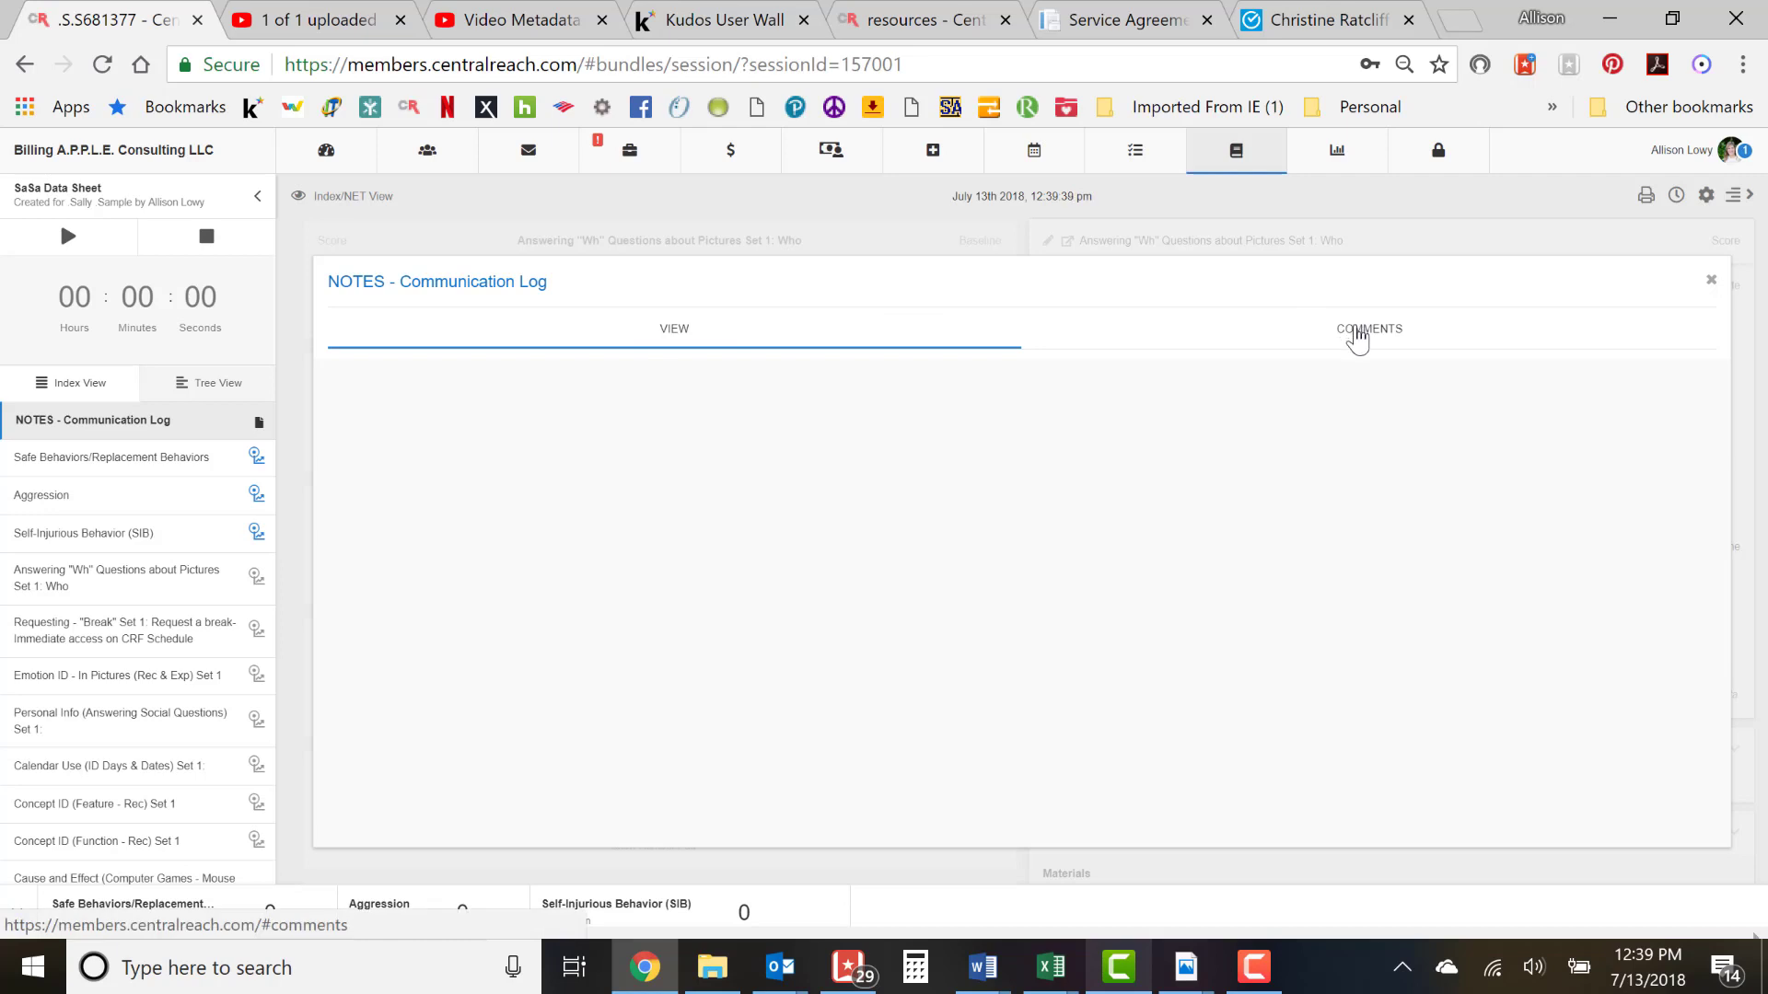
left_click(1357, 339)
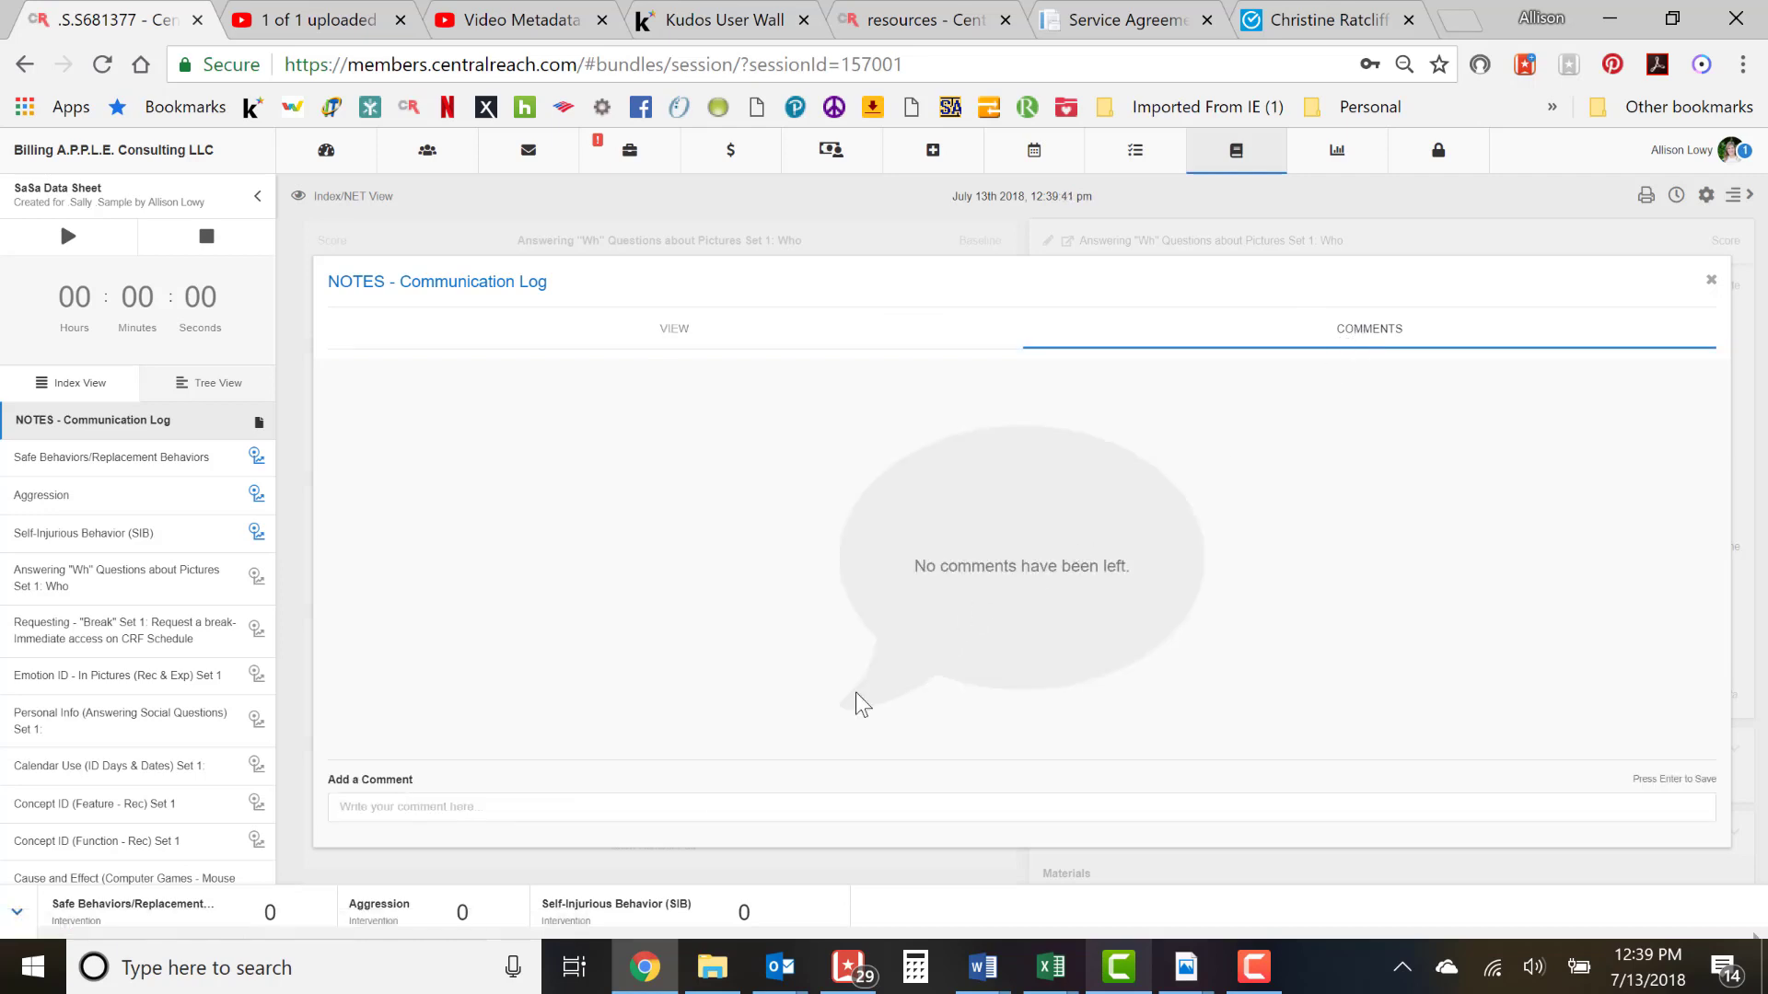
left_click(634, 817)
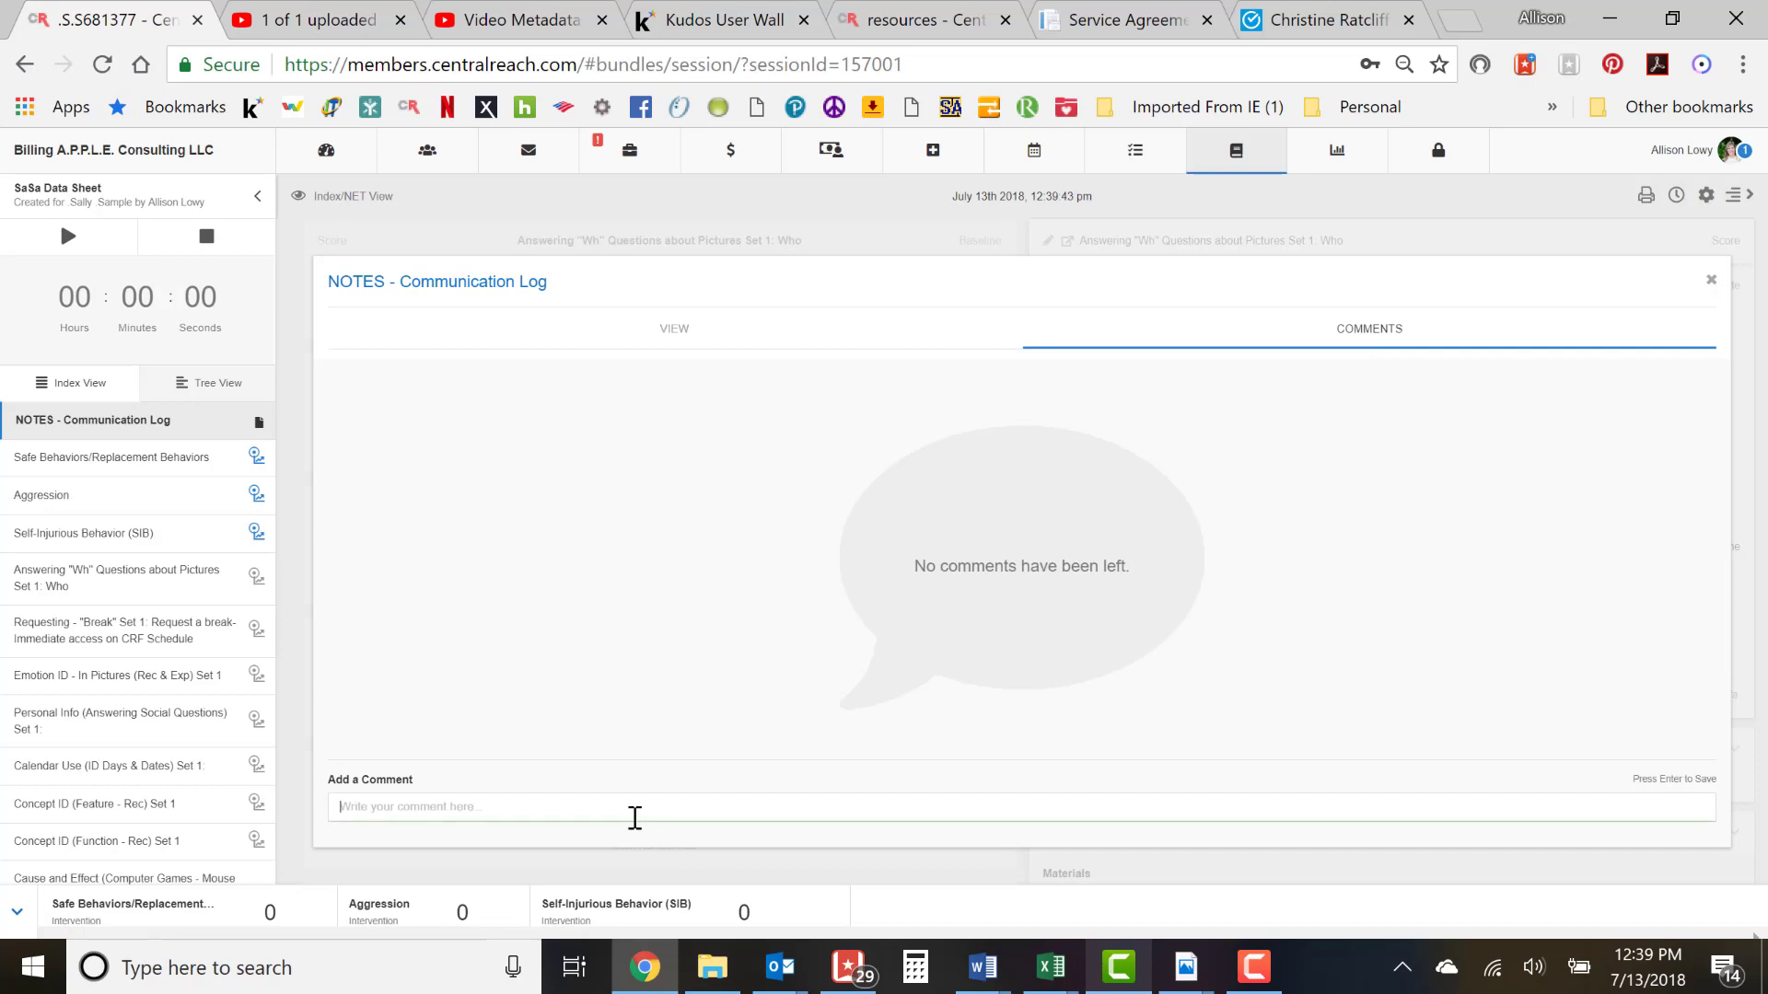